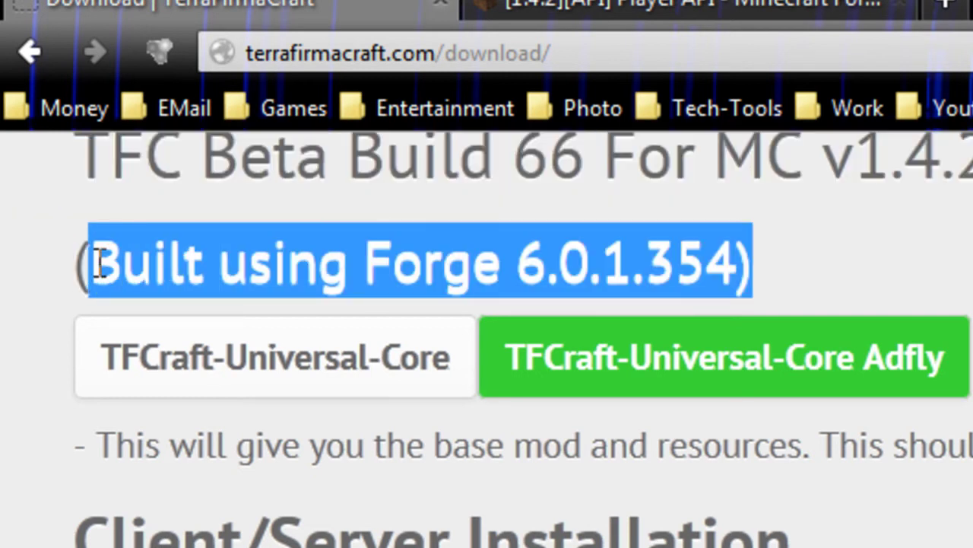
Review the TerraFirmaCraft download page for the Forge version it was built with and the Forge installation instructions
left_click(713, 262)
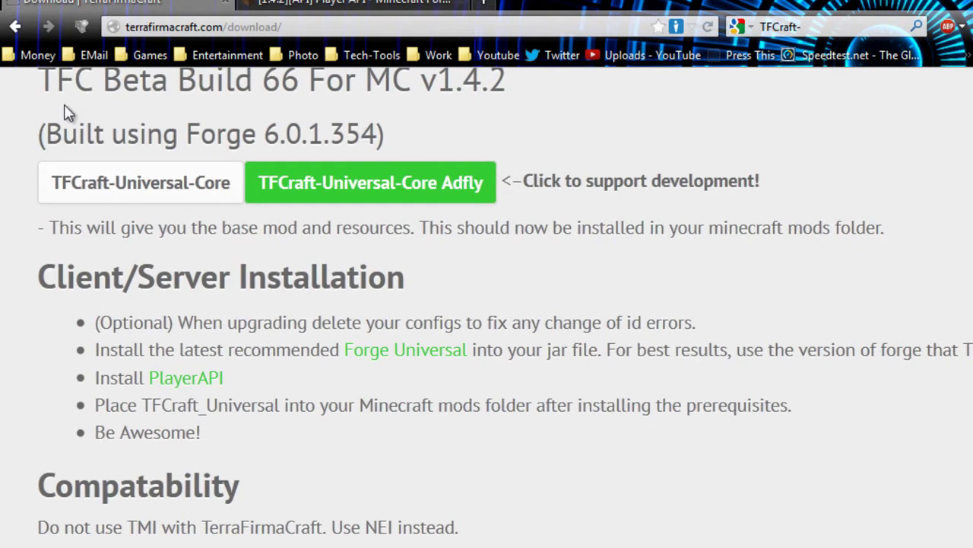
left_click_drag(272, 134, 394, 135)
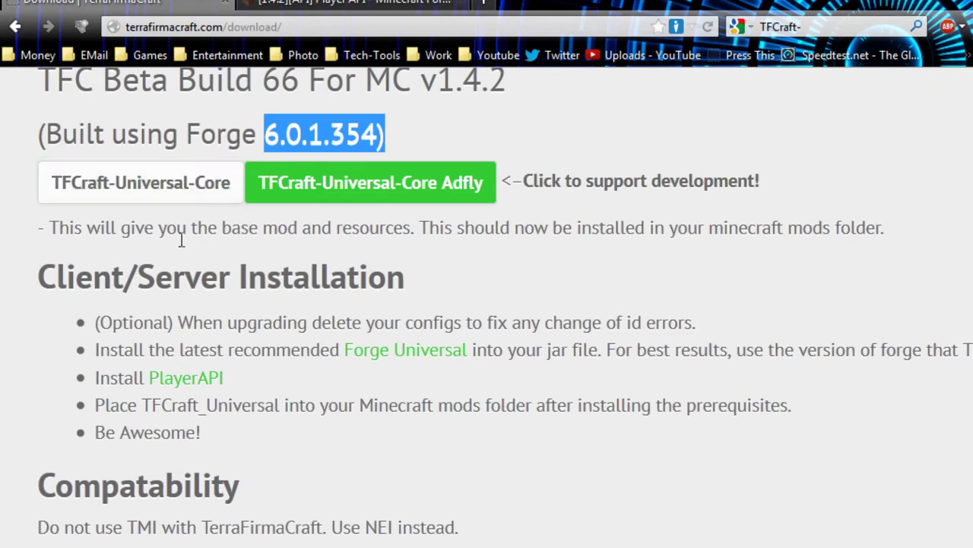
left_click_drag(135, 352, 490, 339)
left_click_drag(607, 308, 611, 313)
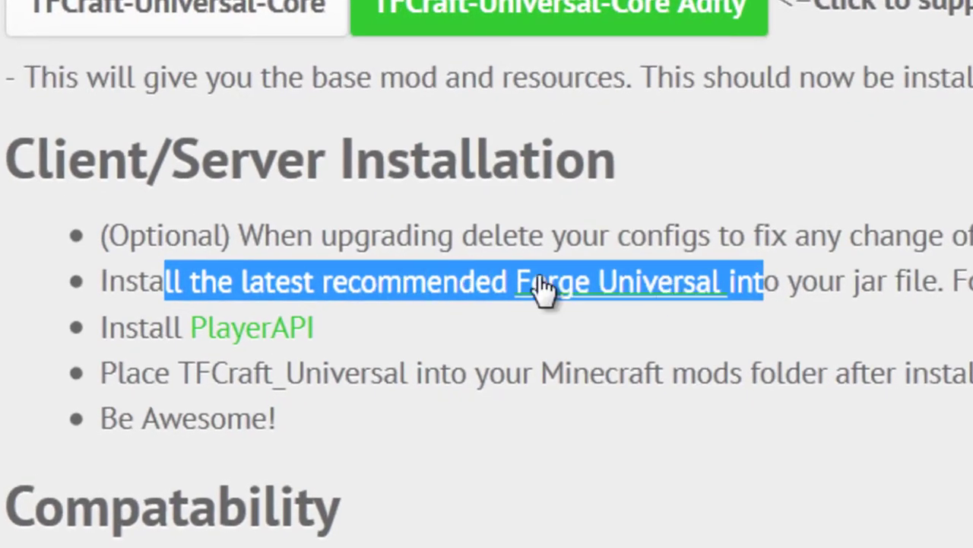
triple_click(455, 280)
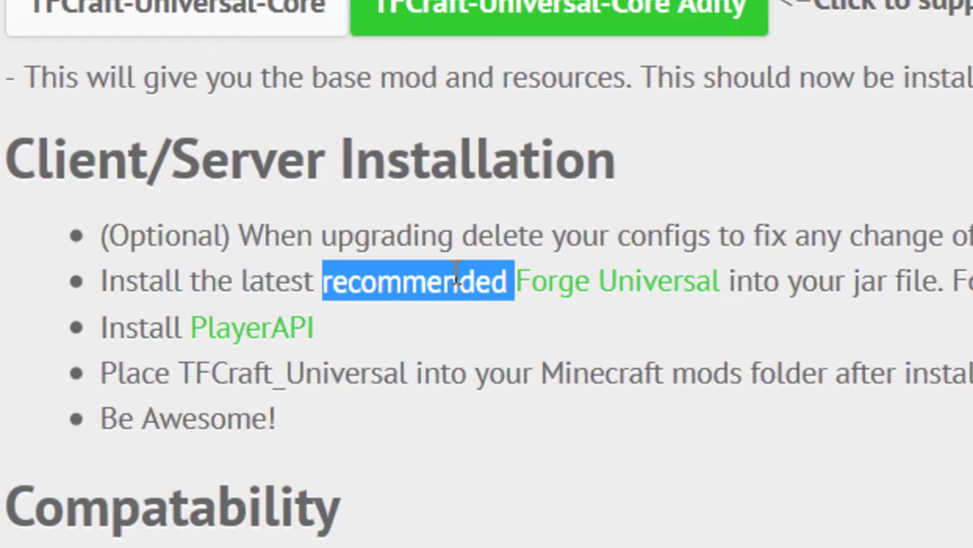
left_click(455, 275)
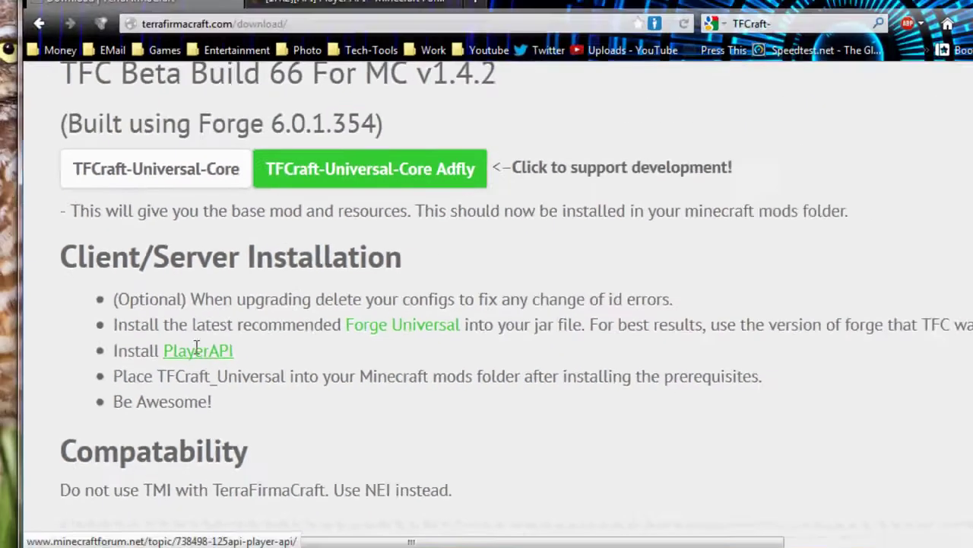
Compare the Minecraft version listed for Player API Universal on its forum page with the one on the TerraFirmaCraft download page
left_click(276, 342)
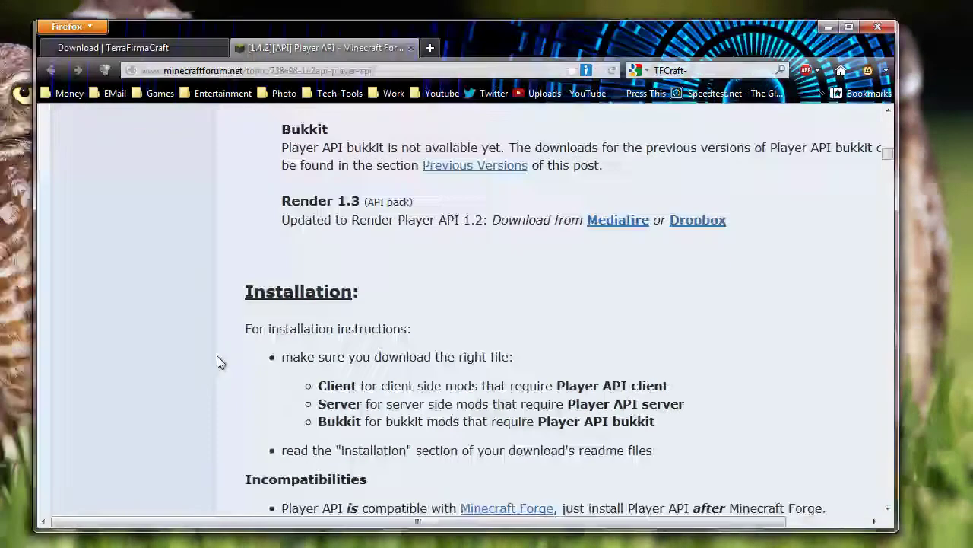
scroll(221, 362, "up", 4)
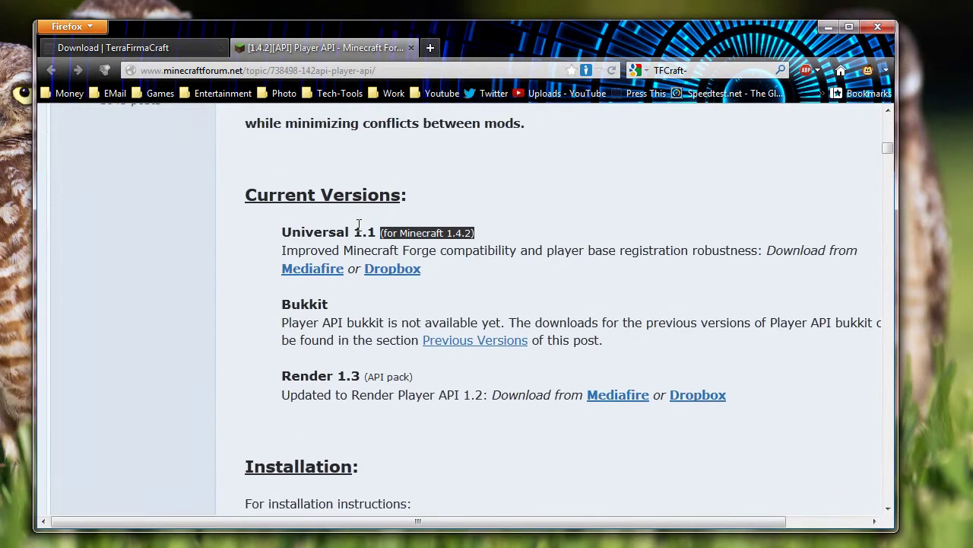
left_click(386, 237)
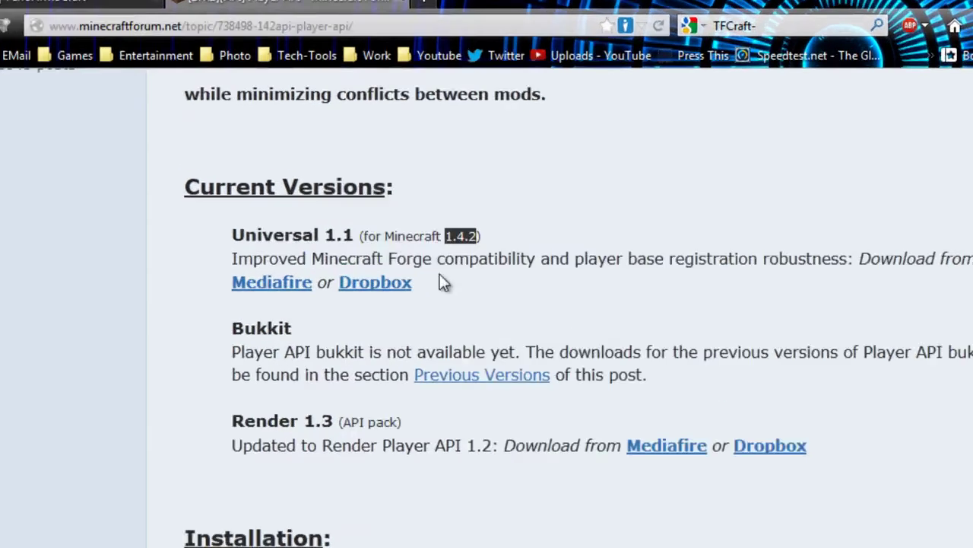
left_click_drag(473, 232, 447, 232)
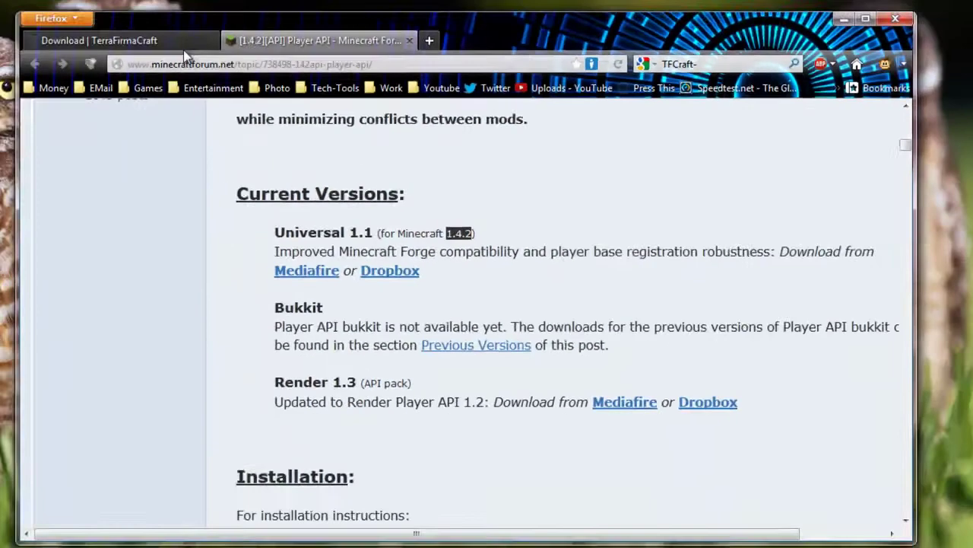
key("ctrl+Tab")
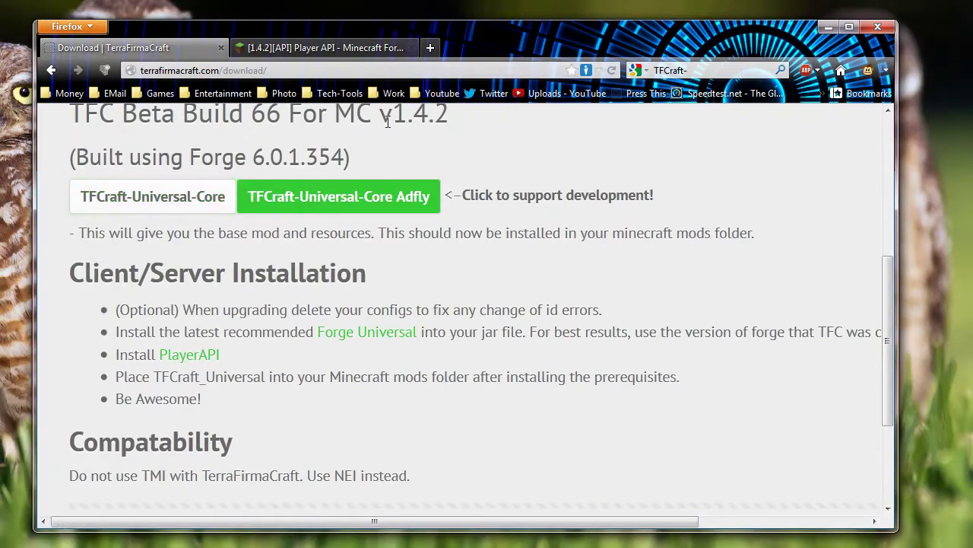
left_click_drag(387, 122, 454, 121)
left_click(353, 50)
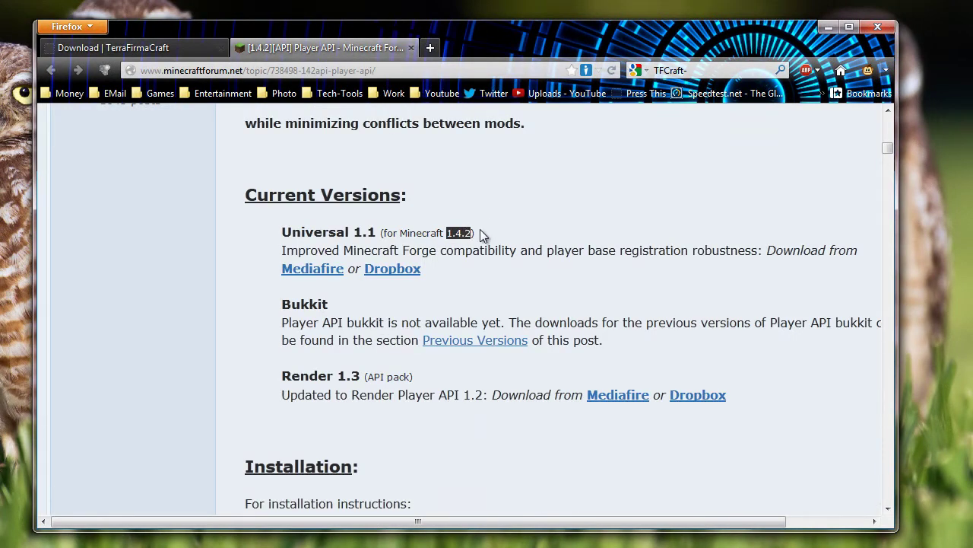
left_click(151, 51)
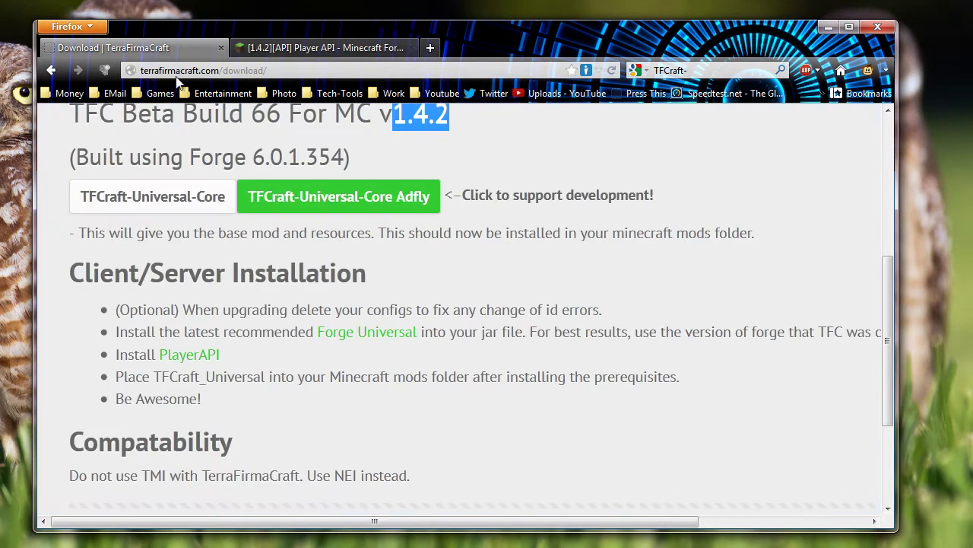
Minimize the browser, then open the desktop's TFC Mods folder and move its window aside
left_click(838, 27)
double_click(484, 228)
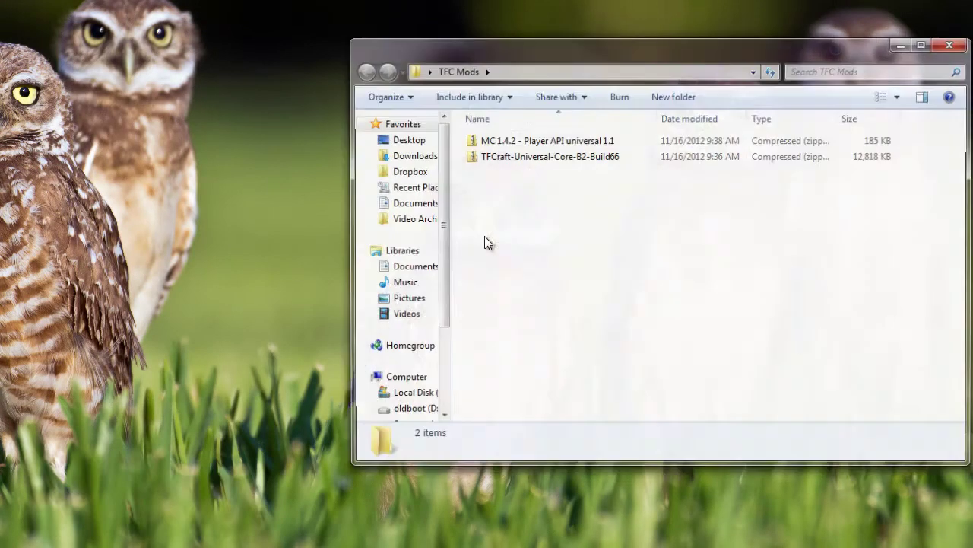
left_click_drag(570, 49, 277, 50)
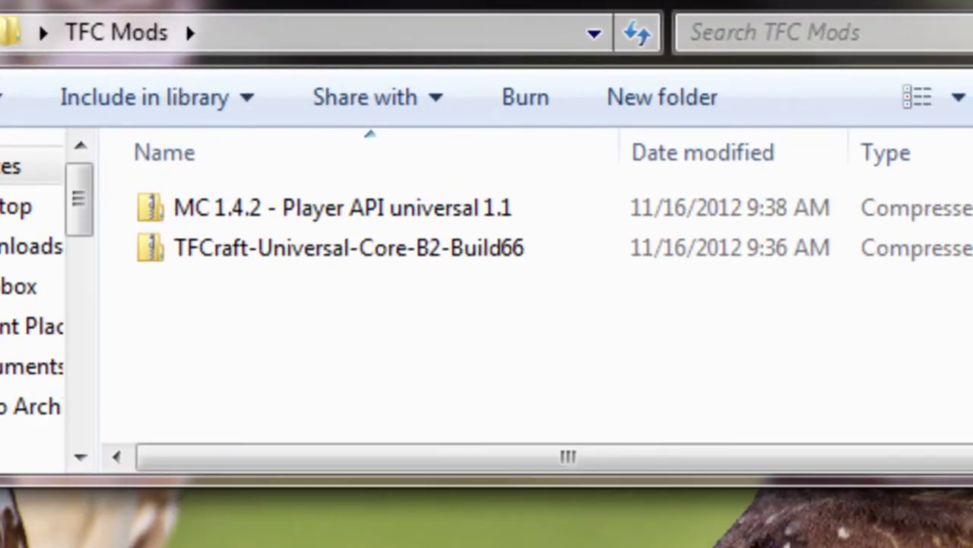
Switch to MultiMC and create a new instance named ExampleLand
key("alt+Tab")
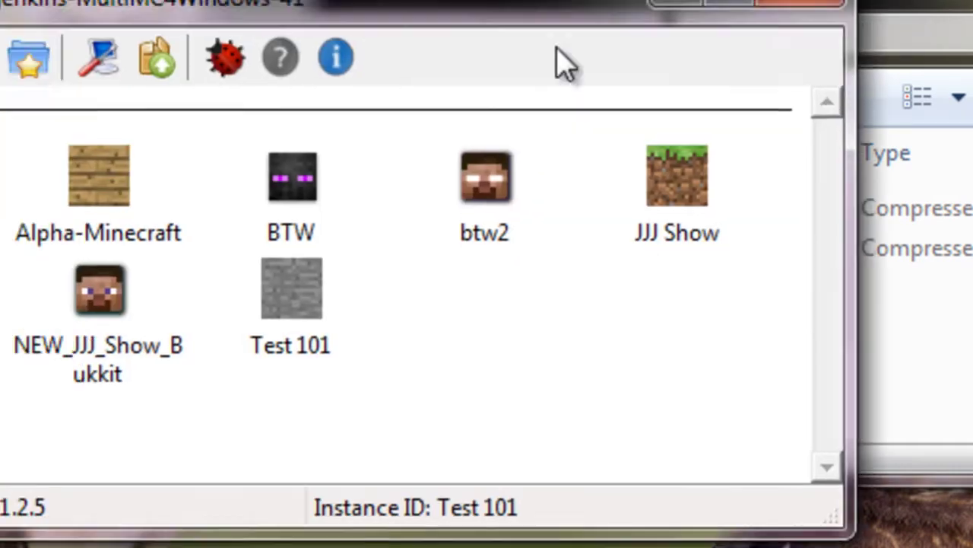
left_click_drag(490, 27, 972, 418)
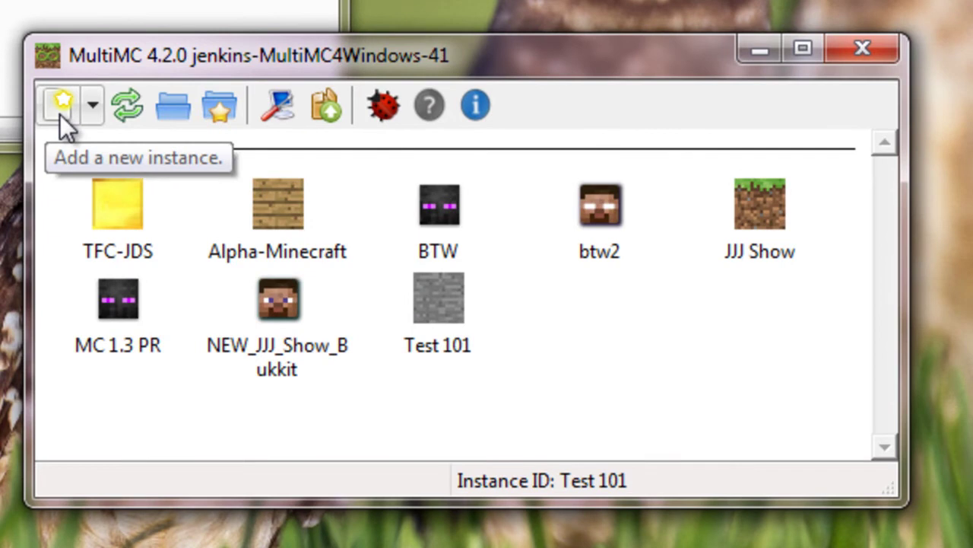
left_click(59, 114)
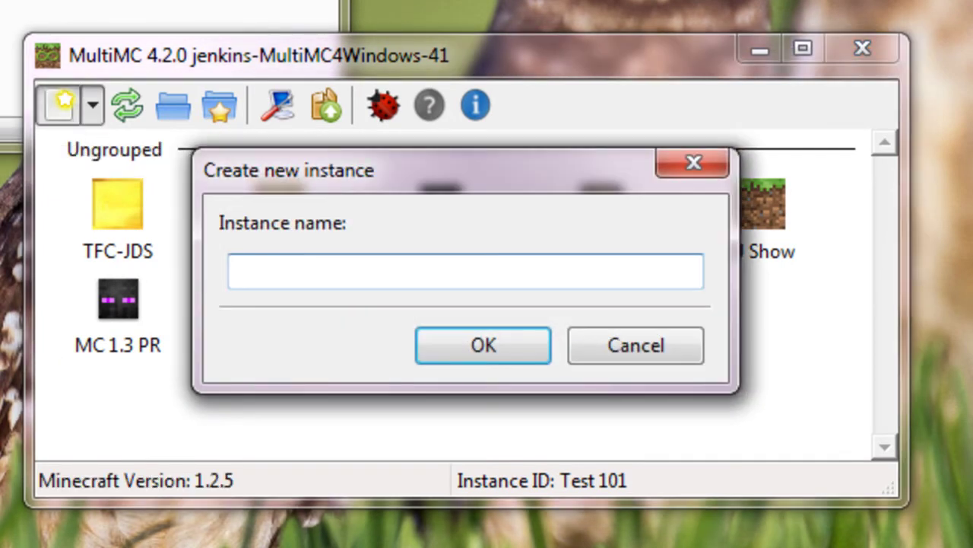
type("ExampleLand")
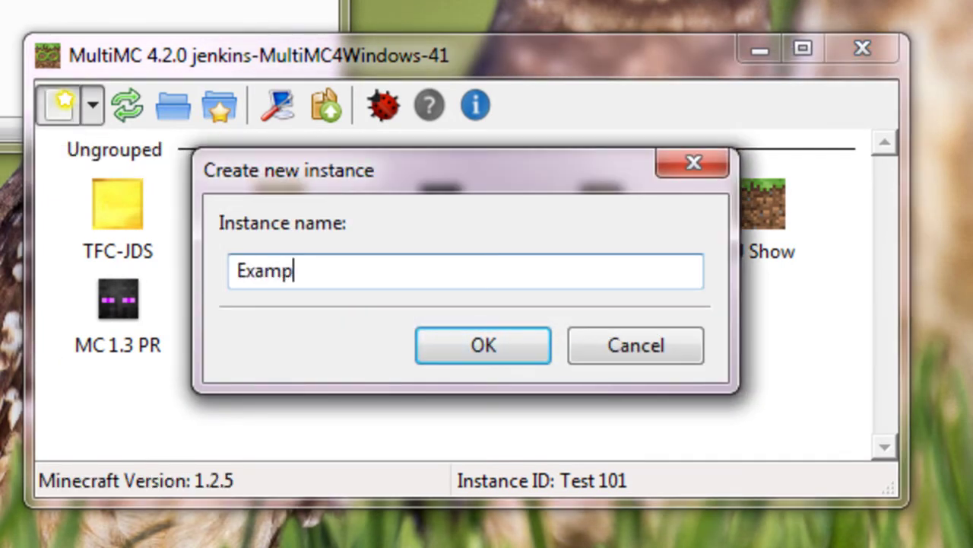
key("Return")
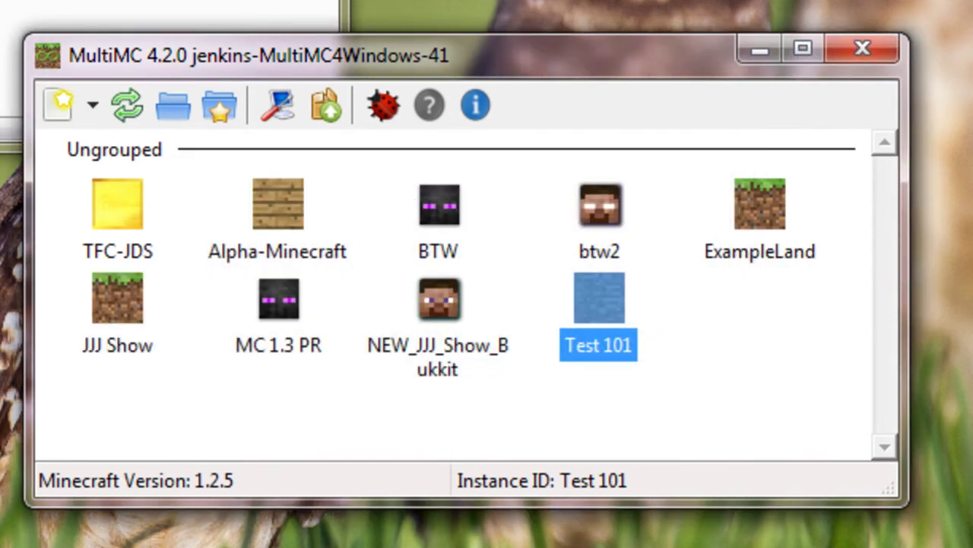
left_click(793, 360)
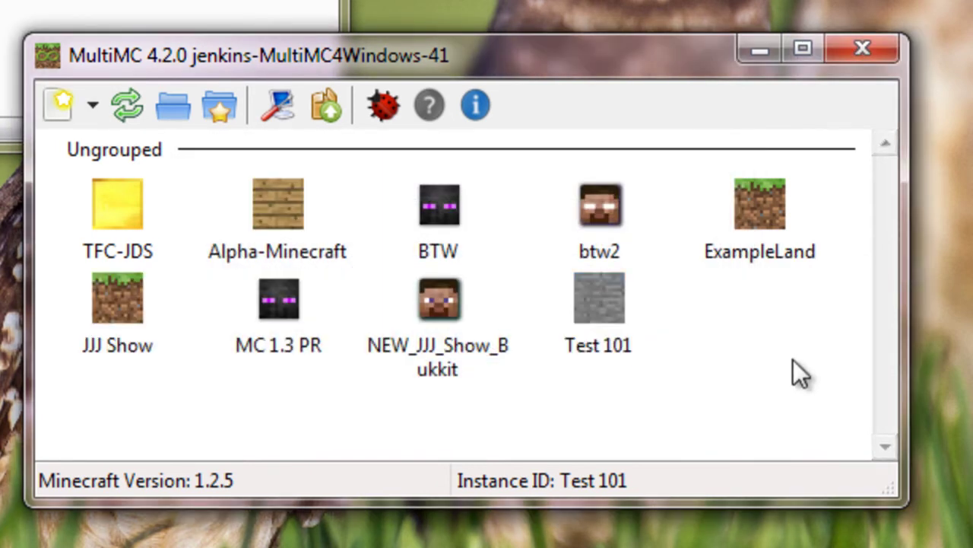
Launch the ExampleLand instance with the saved login, and quit the game from its title screen
left_click(762, 213)
right_click(760, 209)
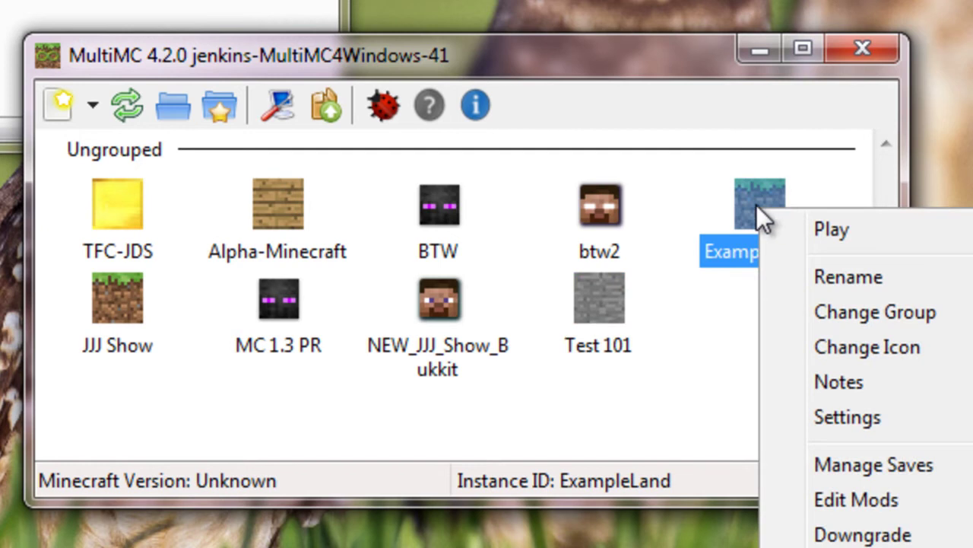
left_click(693, 198)
right_click(746, 199)
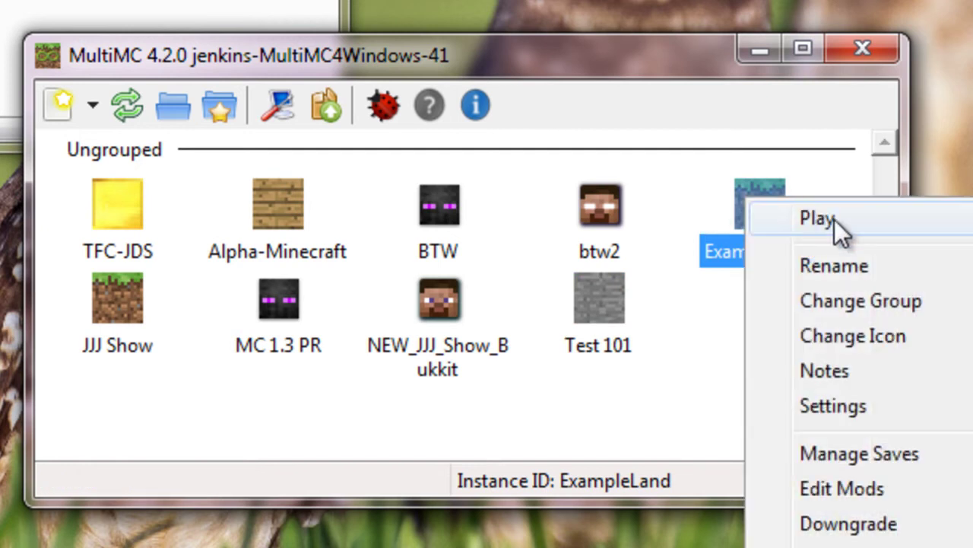
left_click(832, 217)
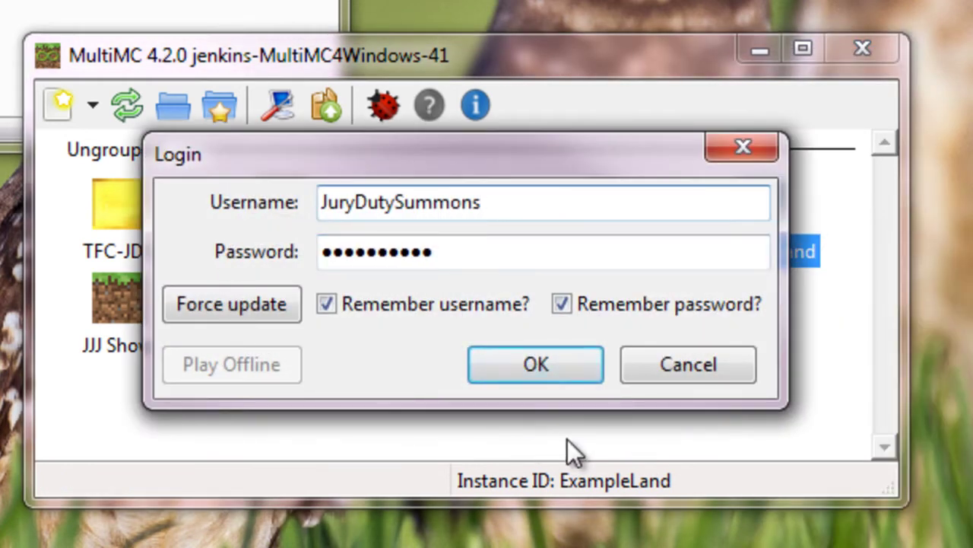
left_click(547, 377)
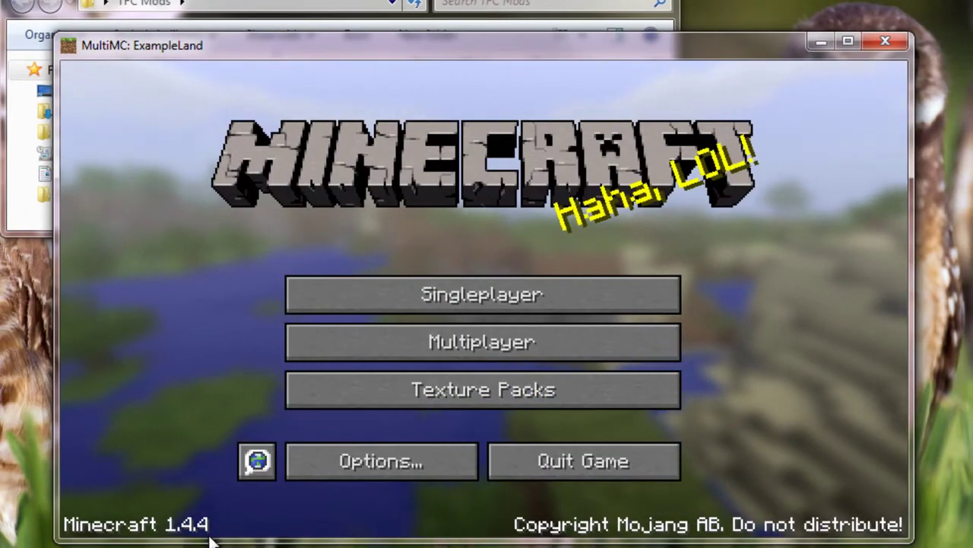
left_click(534, 442)
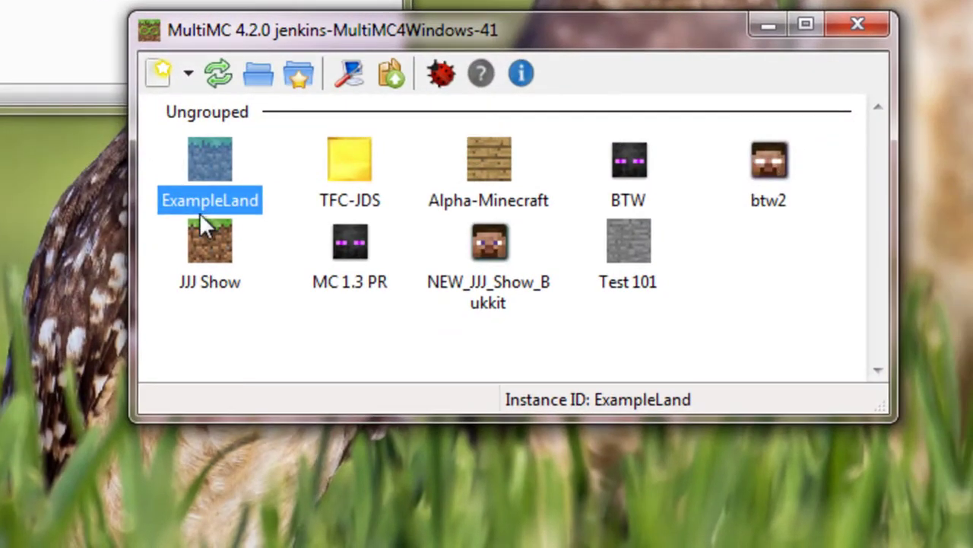
Downgrade the ExampleLand instance to Minecraft 1.4.2
right_click(213, 172)
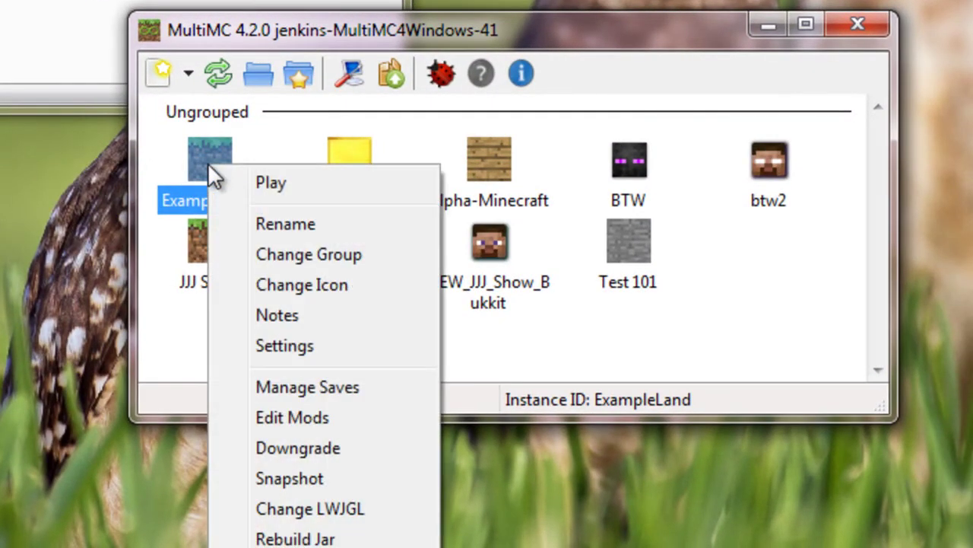
left_click(298, 449)
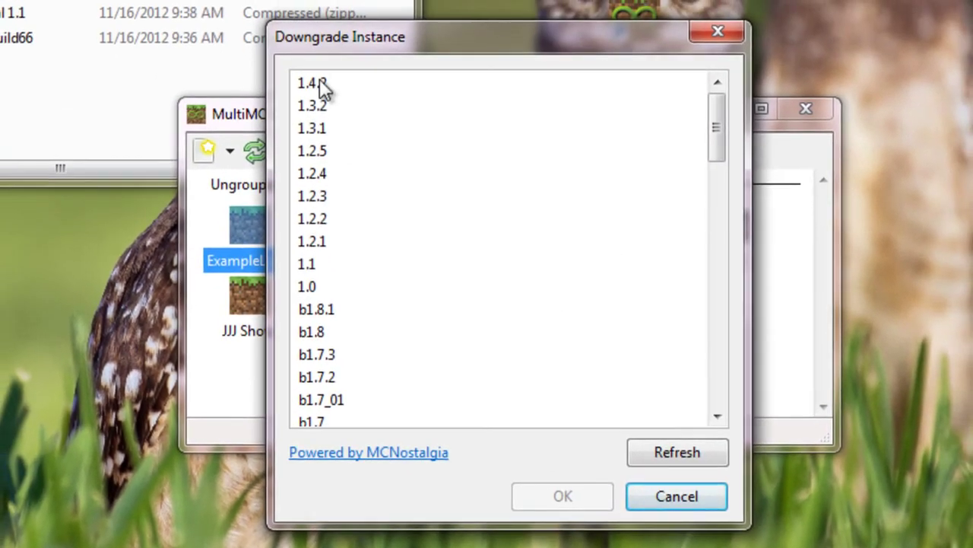
left_click(316, 72)
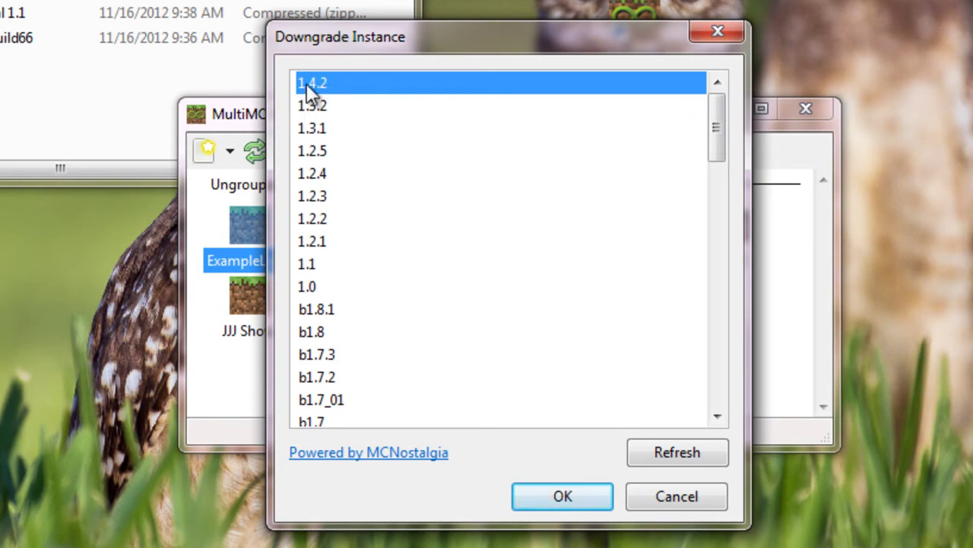
left_click(560, 495)
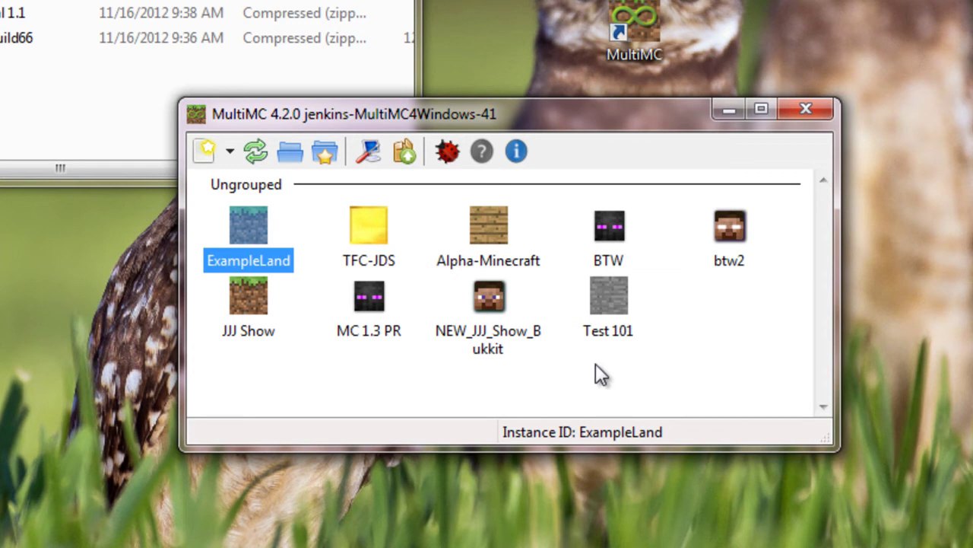
Launch the downgraded ExampleLand instance with the saved login
right_click(251, 222)
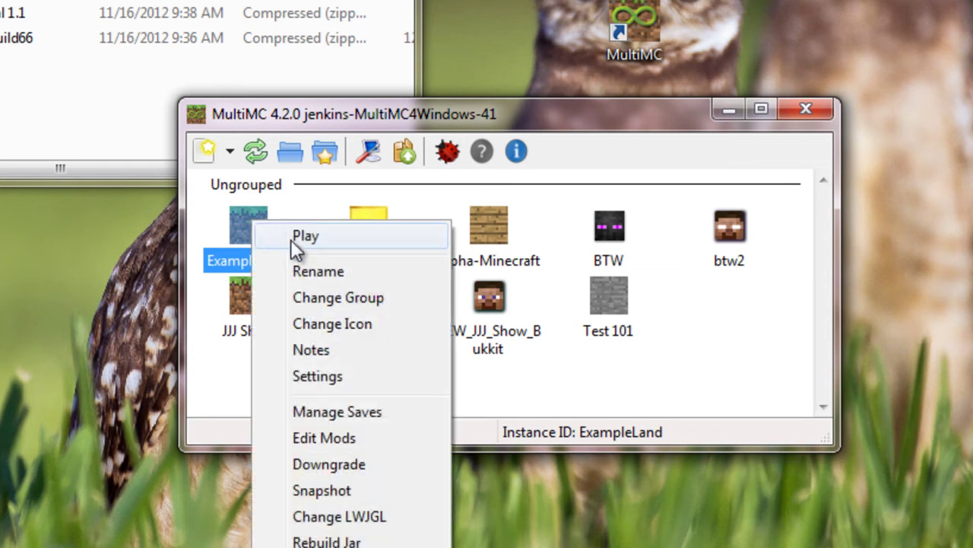
left_click(292, 240)
left_click(562, 346)
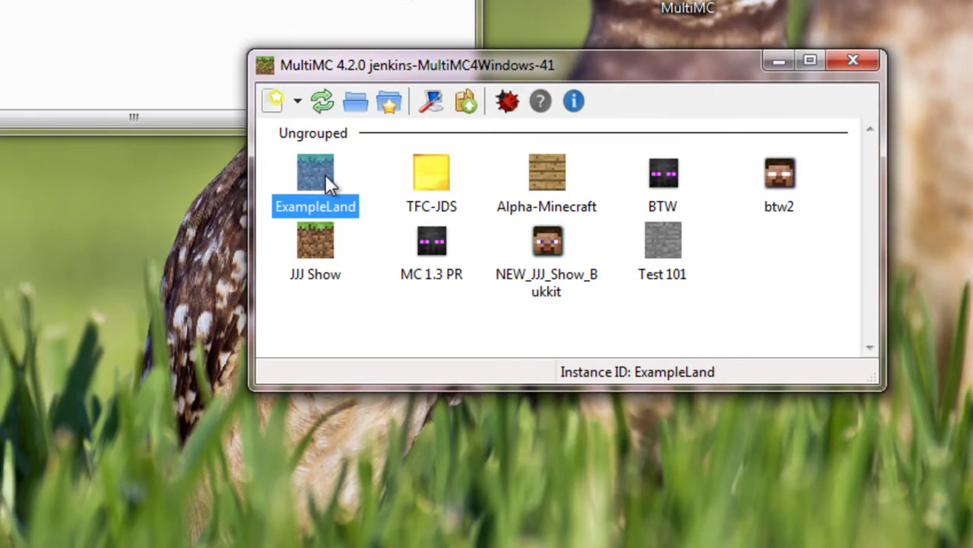
Install minecraftforge-universal-6.0.1.354.zip for Minecraft 1.4.2 into the ExampleLand instance's Minecraft.jar mods
right_click(329, 173)
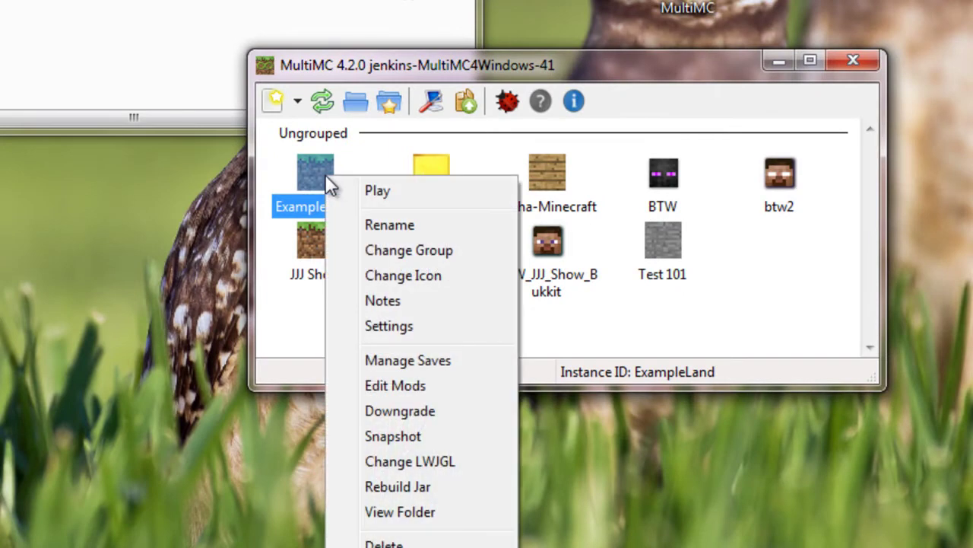
left_click(450, 386)
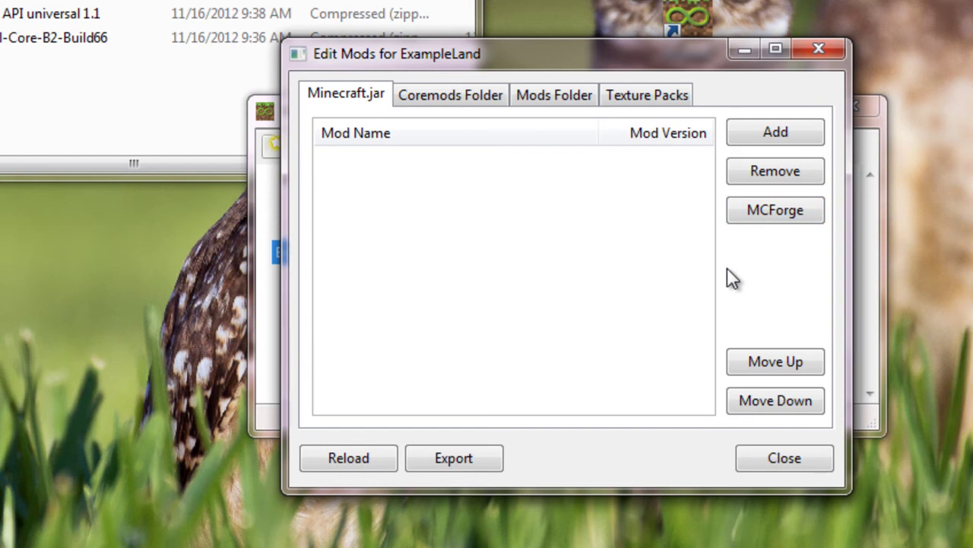
left_click_drag(646, 57, 723, 101)
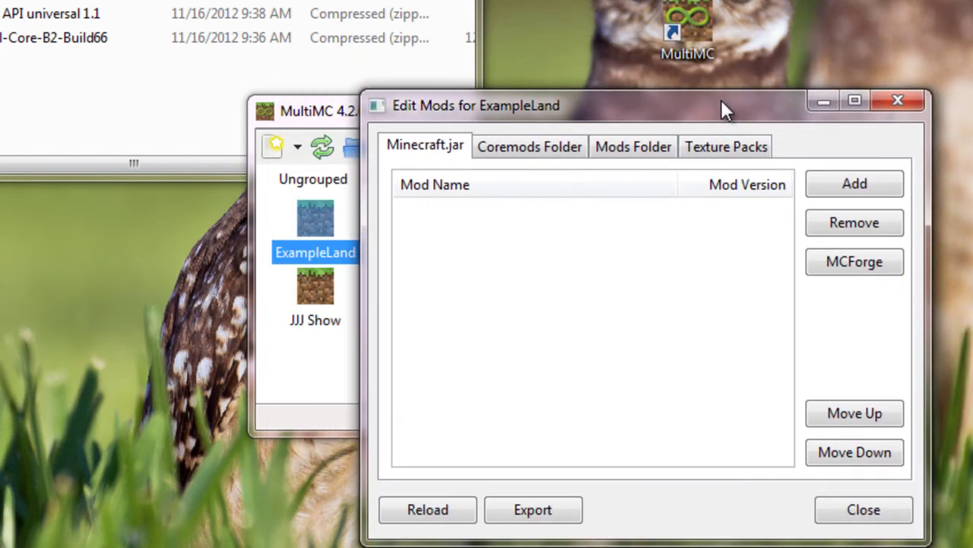
left_click(860, 270)
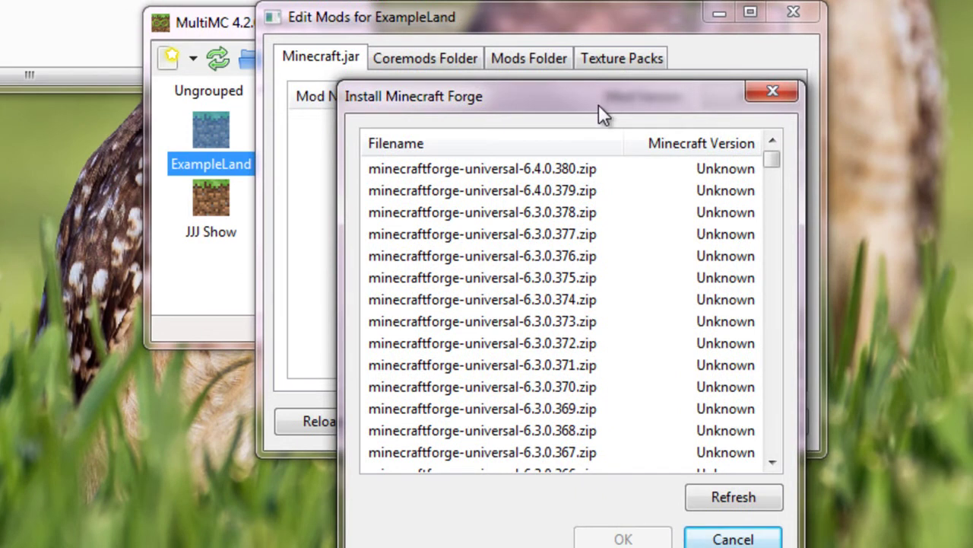
left_click_drag(599, 104, 415, 2)
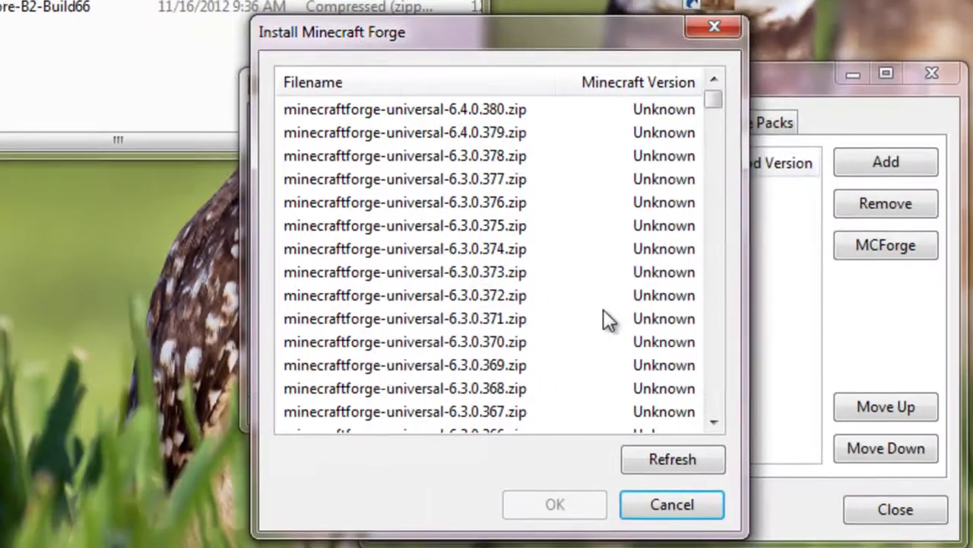
left_click(521, 223)
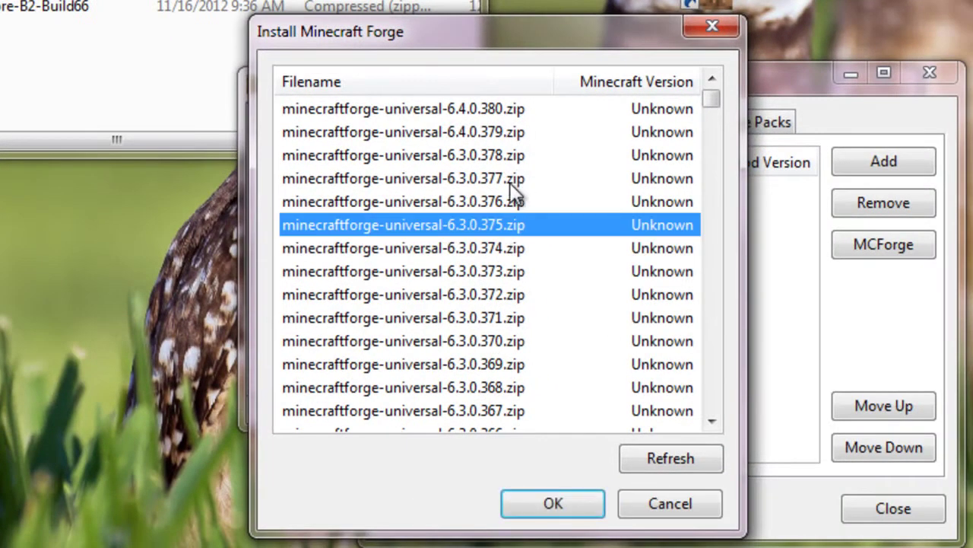
scroll(516, 185, "down", 8)
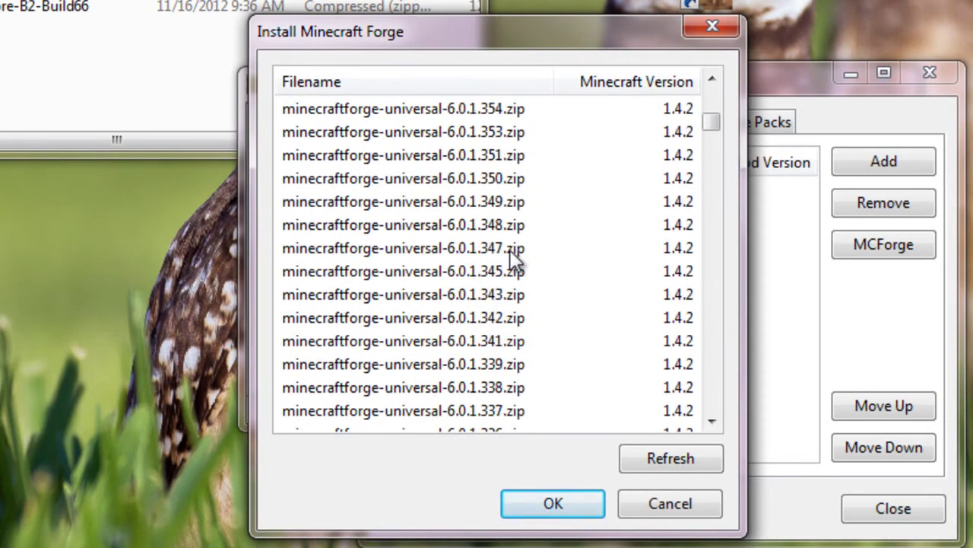
left_click(502, 110)
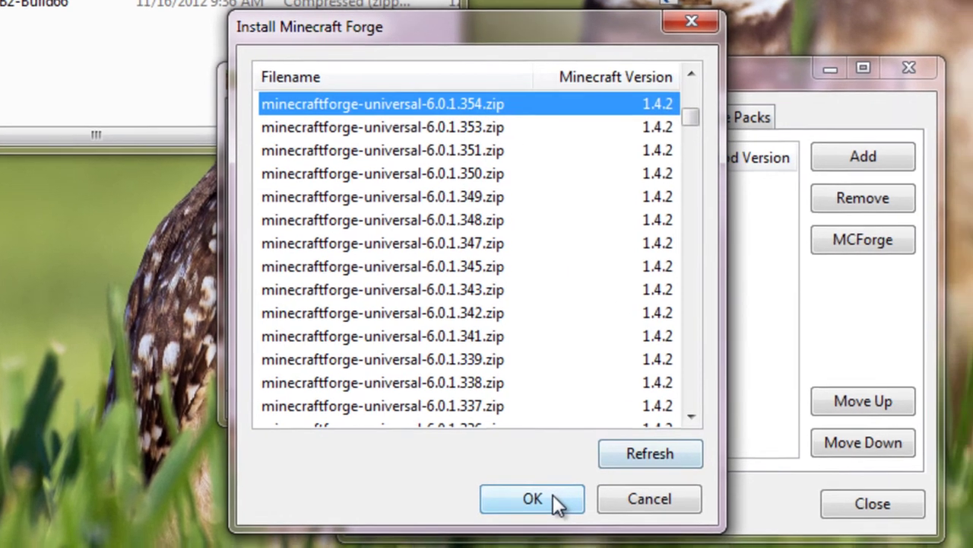
left_click(553, 494)
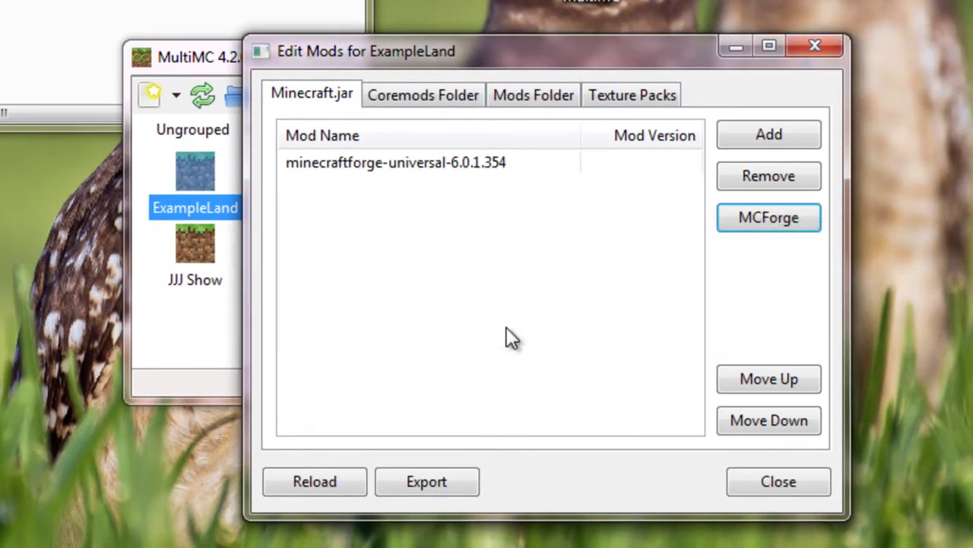
left_click(445, 165)
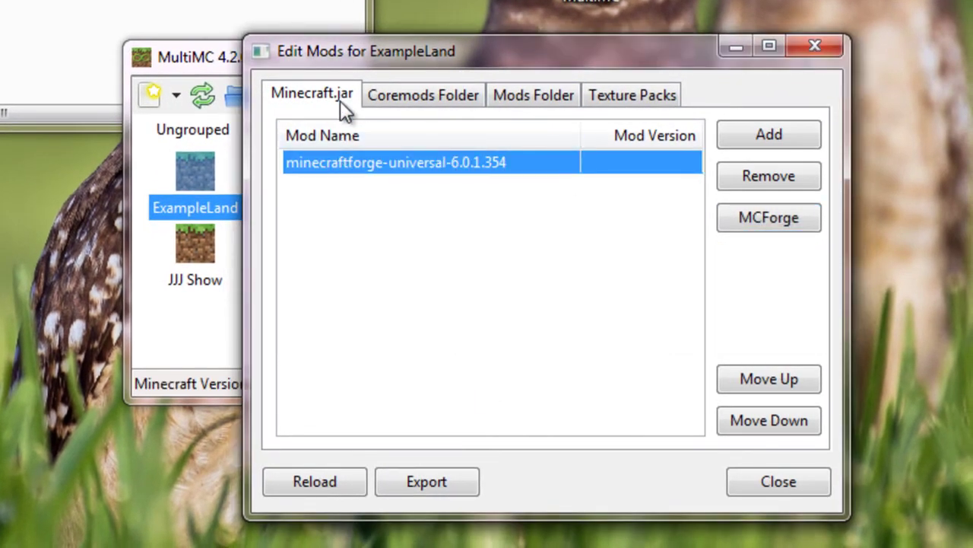
left_click(325, 292)
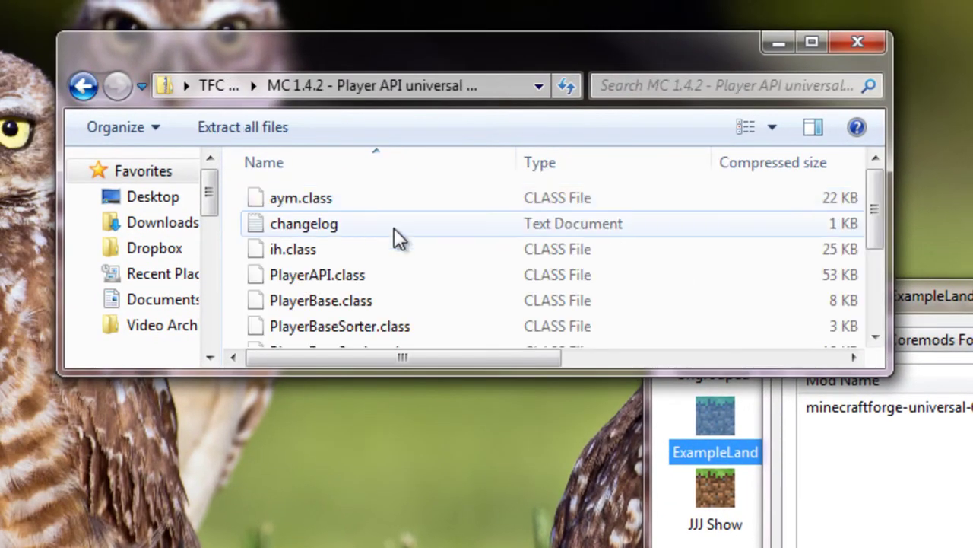
Add the archive MC 1.4.2 - Player API universal 1.1 from the TFC Mods folder to ExampleLand's Minecraft.jar mods, below Forge
scroll(373, 231, "down", 2)
scroll(373, 230, "up", 2)
key("BackSpace")
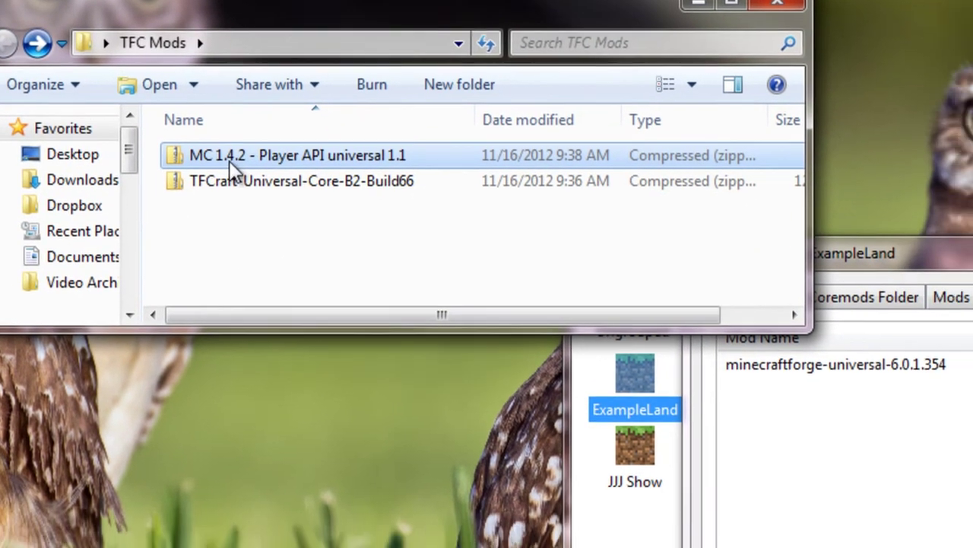
left_click_drag(236, 171, 909, 540)
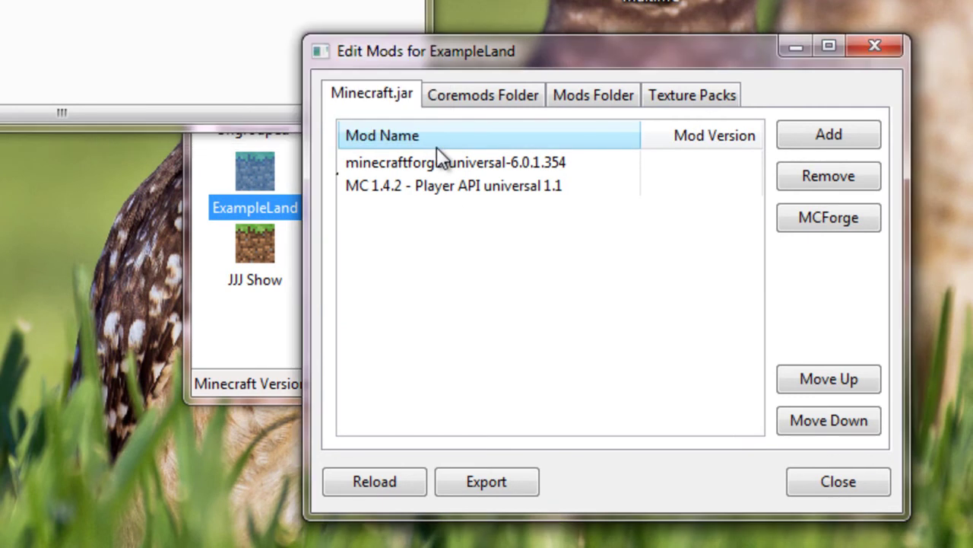
left_click(432, 161)
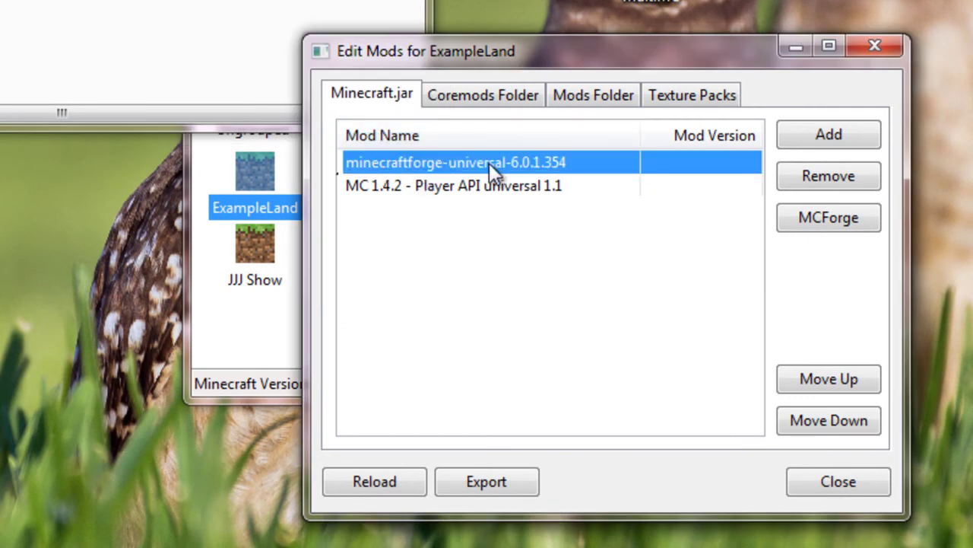
left_click(363, 187)
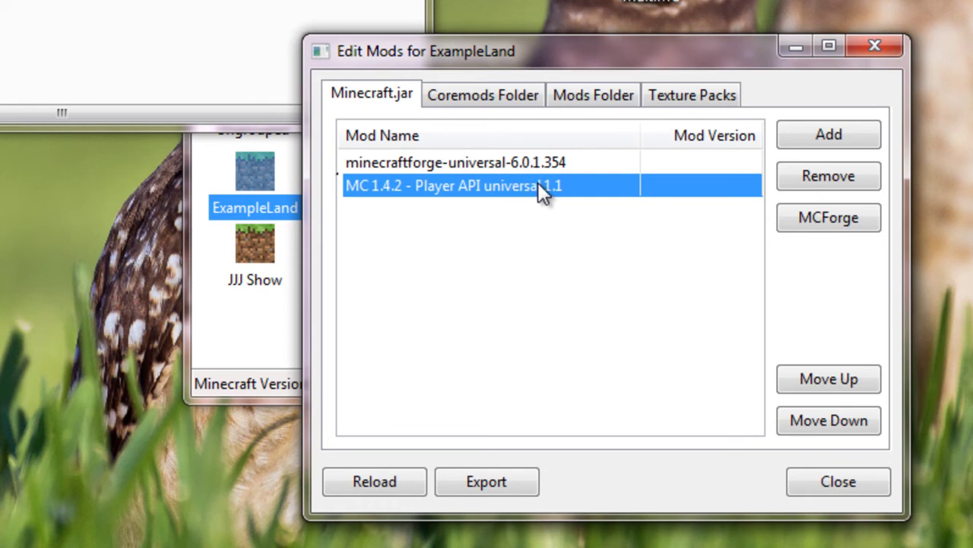
Add the archive TFCraft-Universal-Core-B2-Build66 from the TFC Mods folder to ExampleLand's Mods Folder, and close the mod editor
left_click(479, 96)
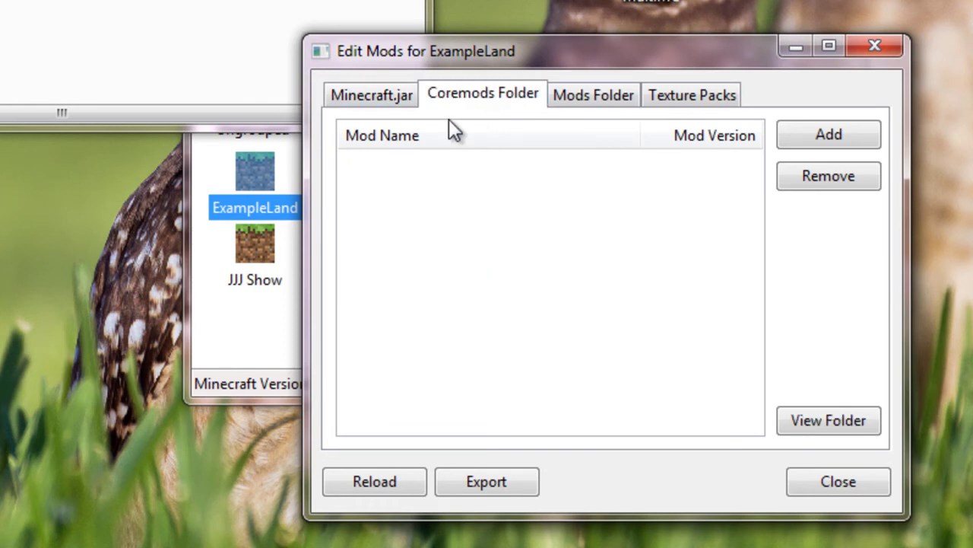
left_click(609, 95)
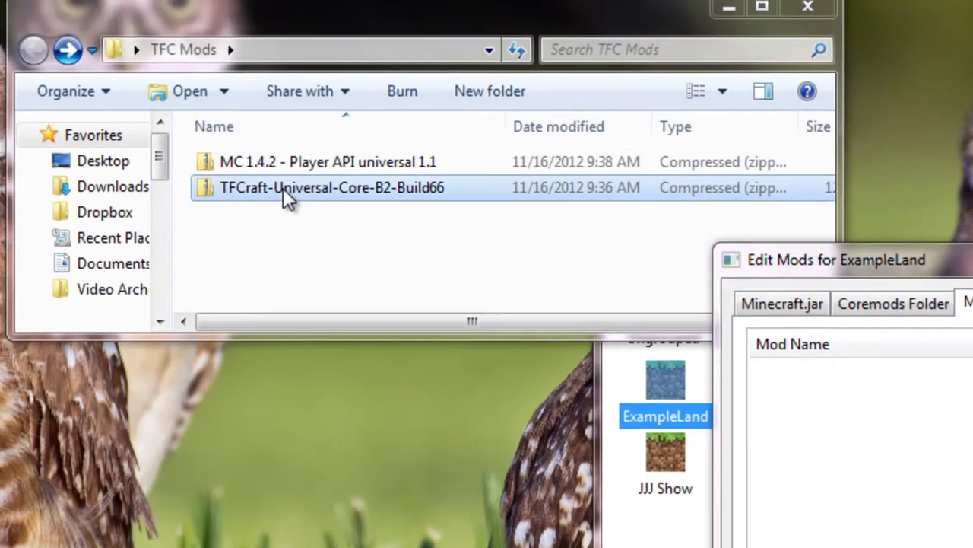
left_click(26, 58)
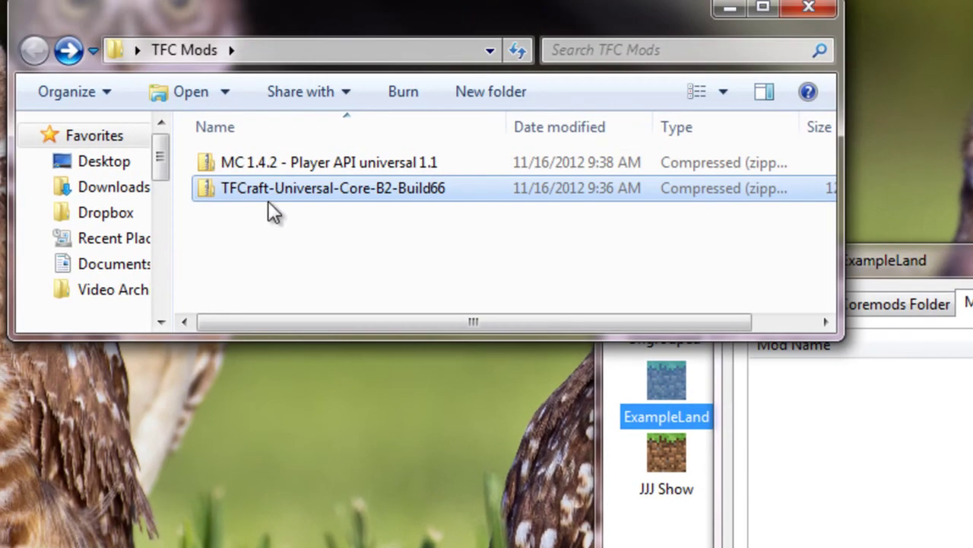
left_click_drag(272, 192, 901, 483)
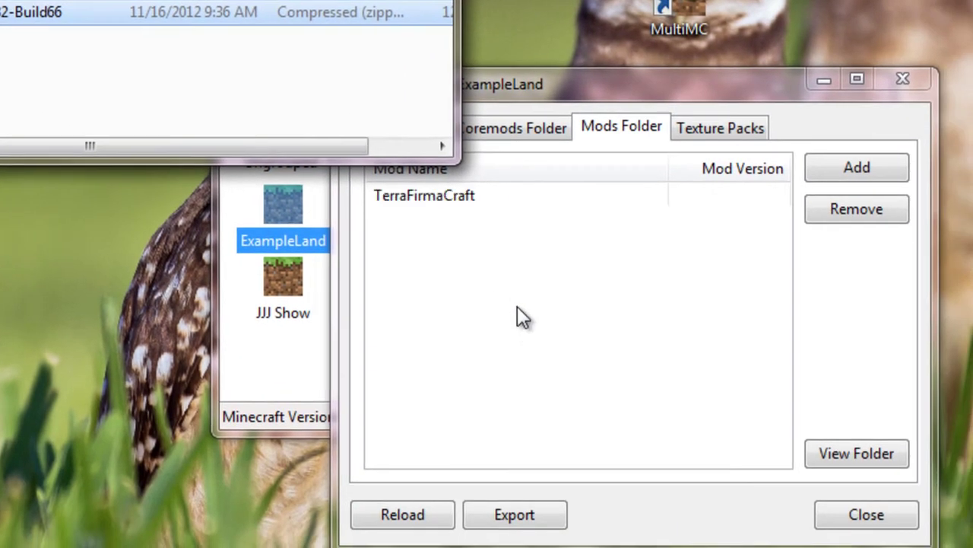
left_click(517, 306)
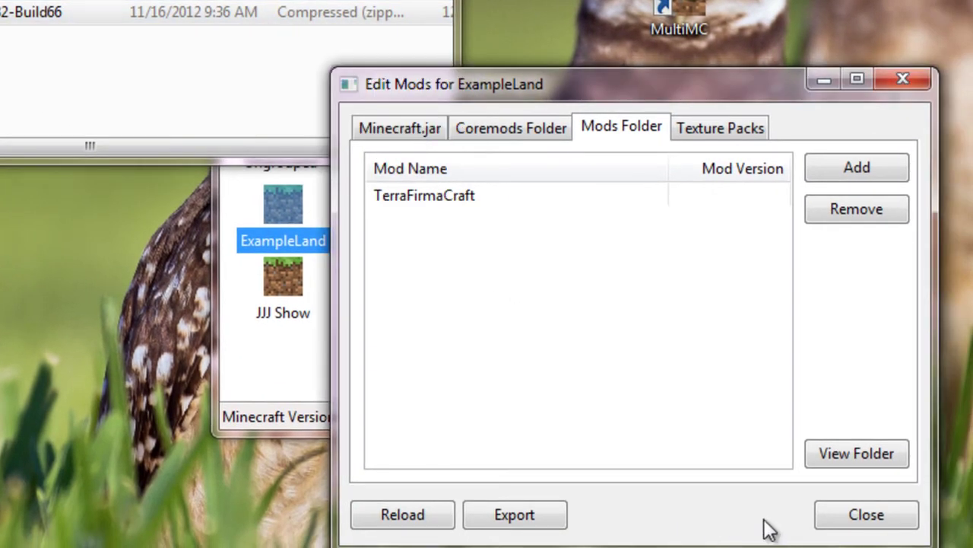
left_click(844, 522)
Launch the modded ExampleLand instance with the saved login
right_click(291, 227)
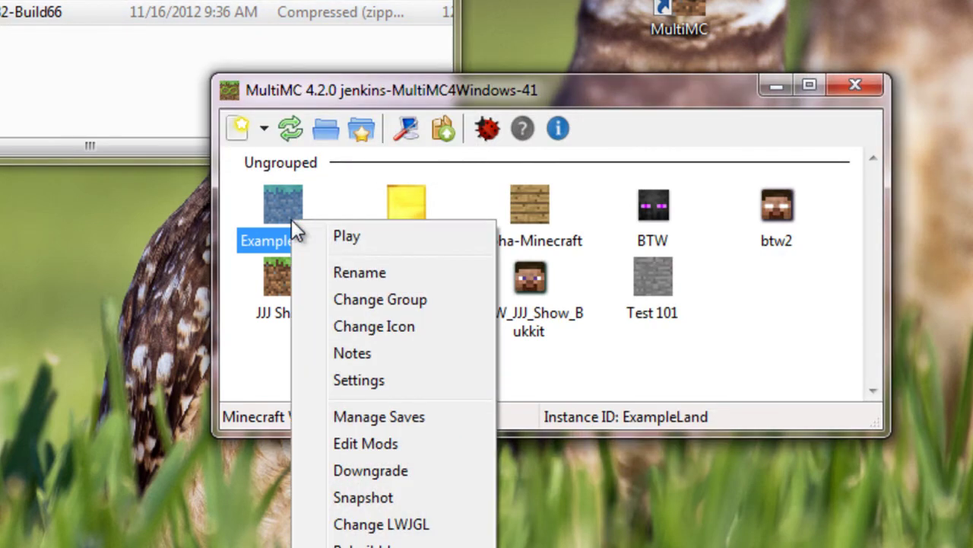
left_click(330, 242)
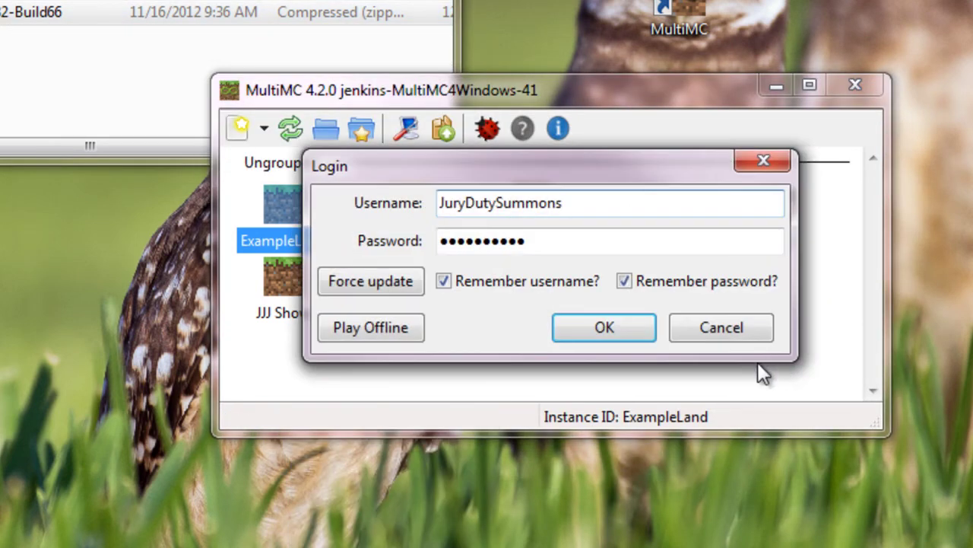
left_click(586, 326)
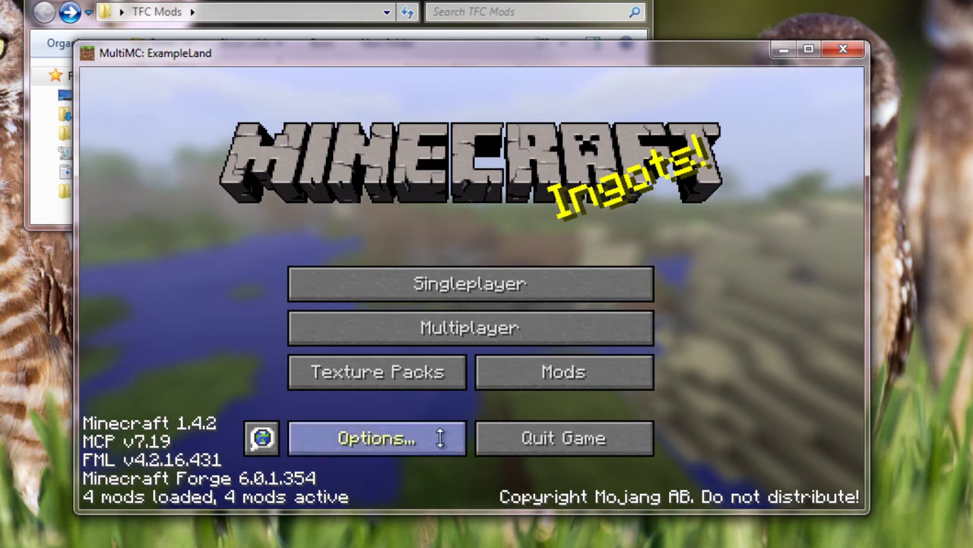
Check the entries in the game's mod list, including Minecraft Forge and TerraFirmaCraft, and quit the game
left_click(549, 372)
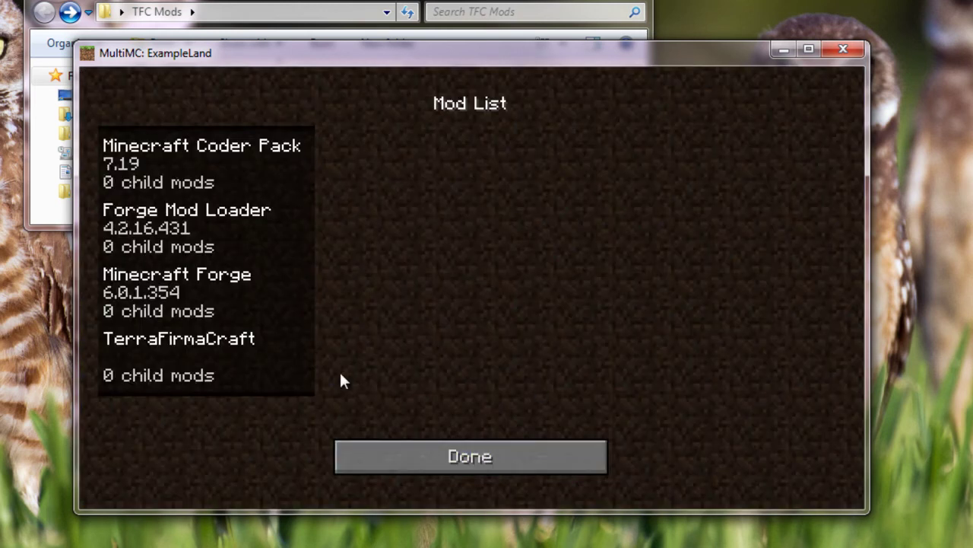
left_click(184, 152)
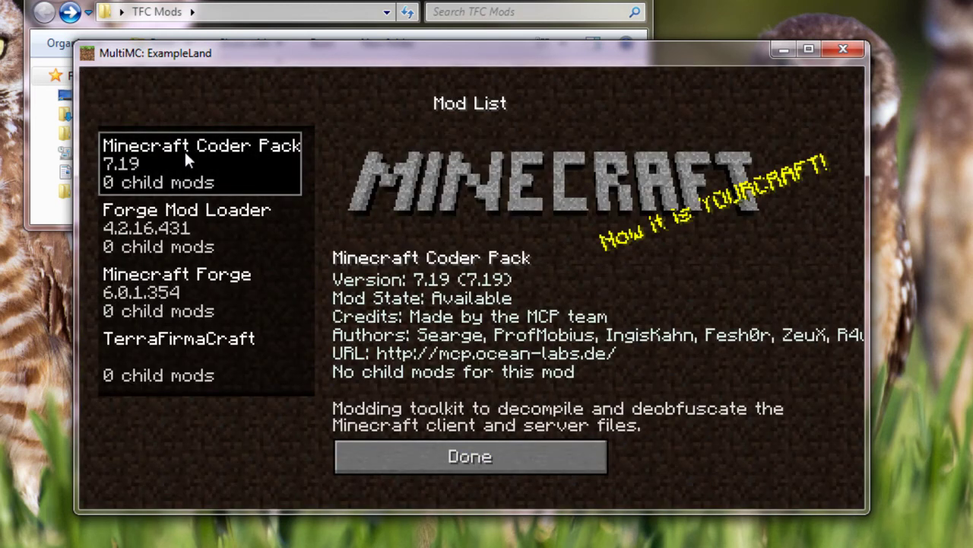
left_click(165, 283)
left_click(173, 161)
left_click(172, 375)
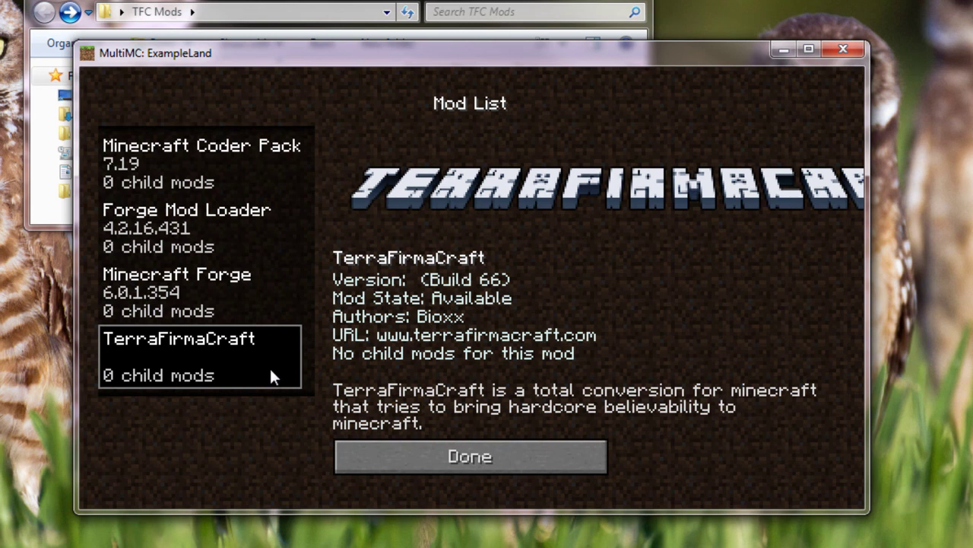
left_click(424, 456)
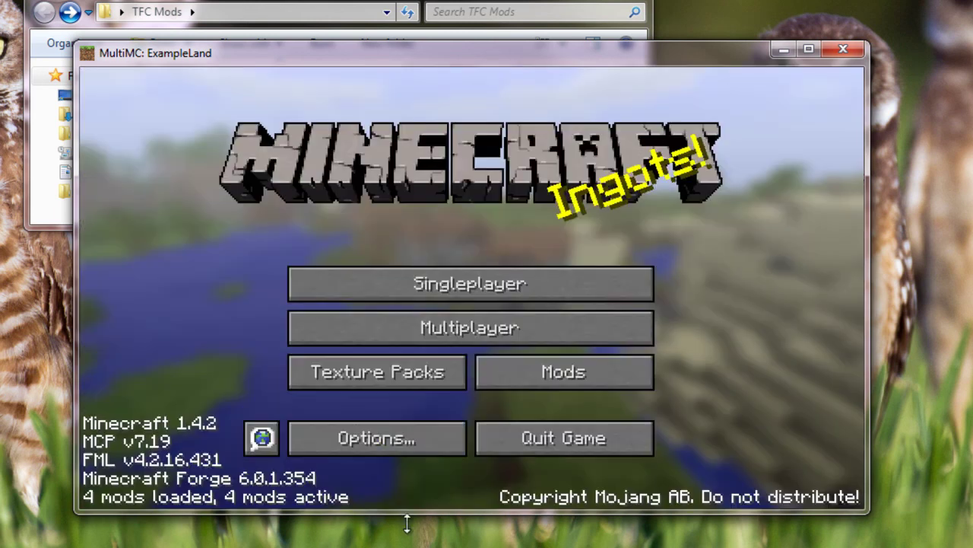
left_click(619, 454)
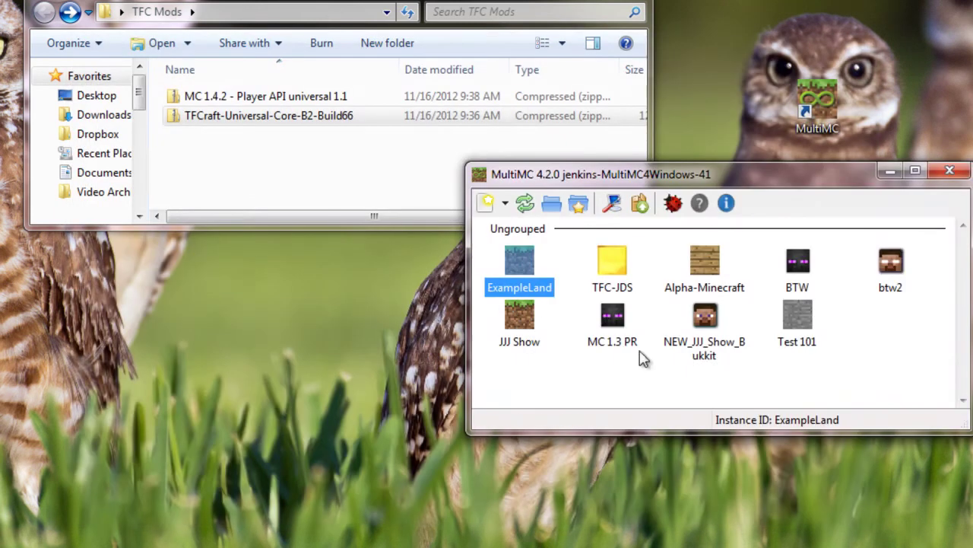
Reopen the mod editor for ExampleLand and review the order of Forge and Player API in its Minecraft.jar mods
right_click(518, 247)
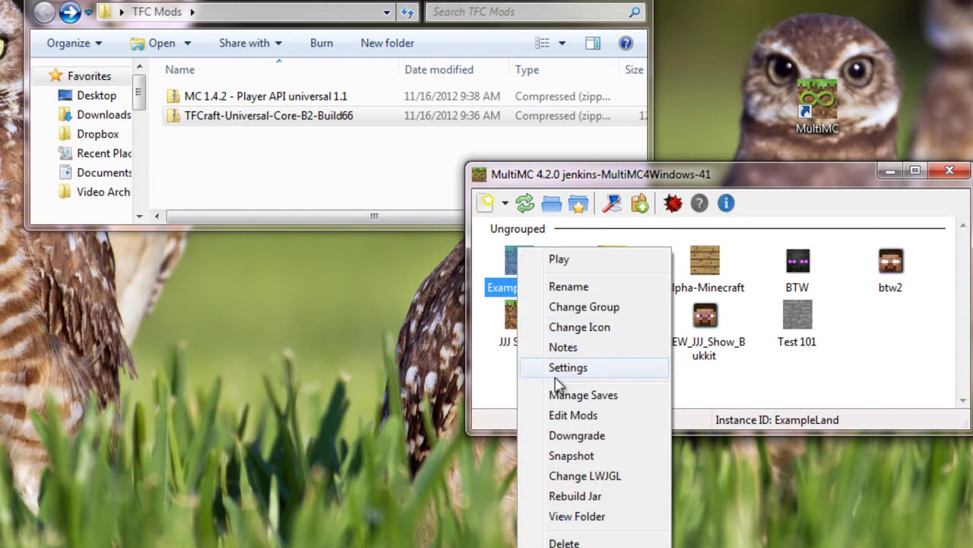
left_click(560, 417)
left_click(381, 164)
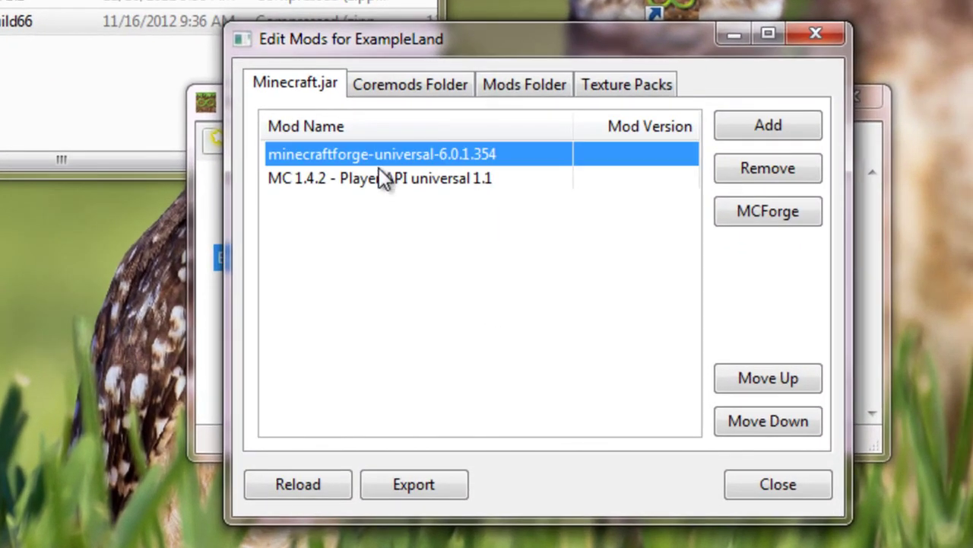
left_click(426, 178)
left_click(572, 214)
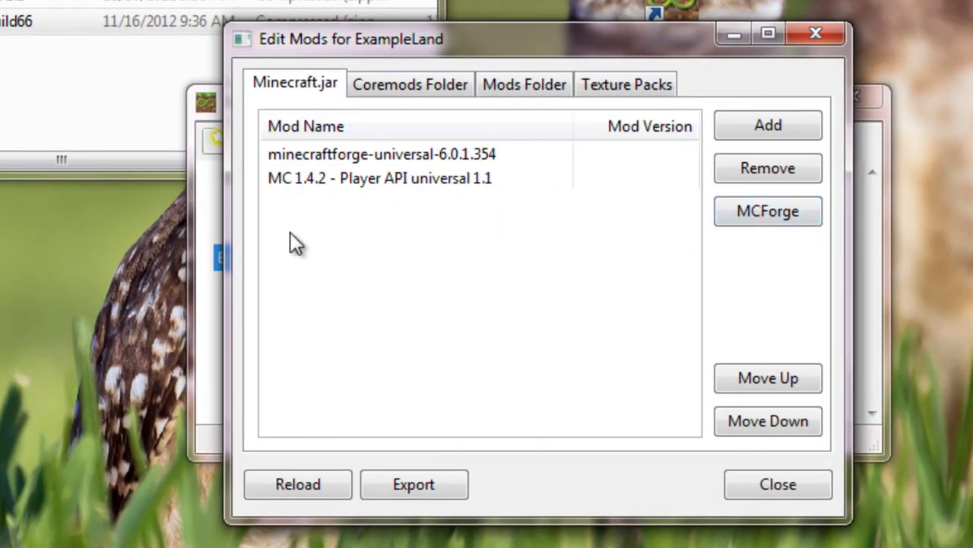
left_click_drag(348, 39, 349, 0)
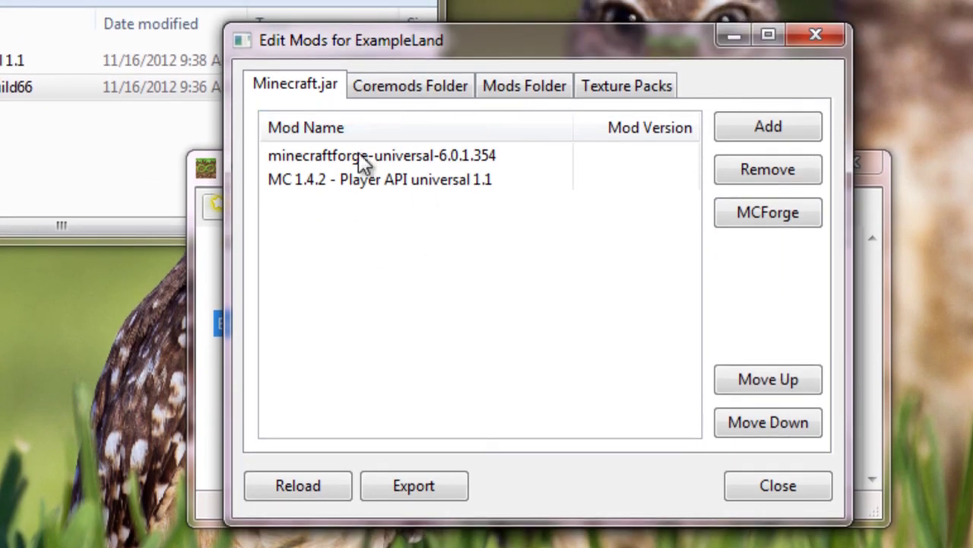
left_click(364, 183)
left_click(365, 157)
left_click(363, 226)
left_click(204, 239)
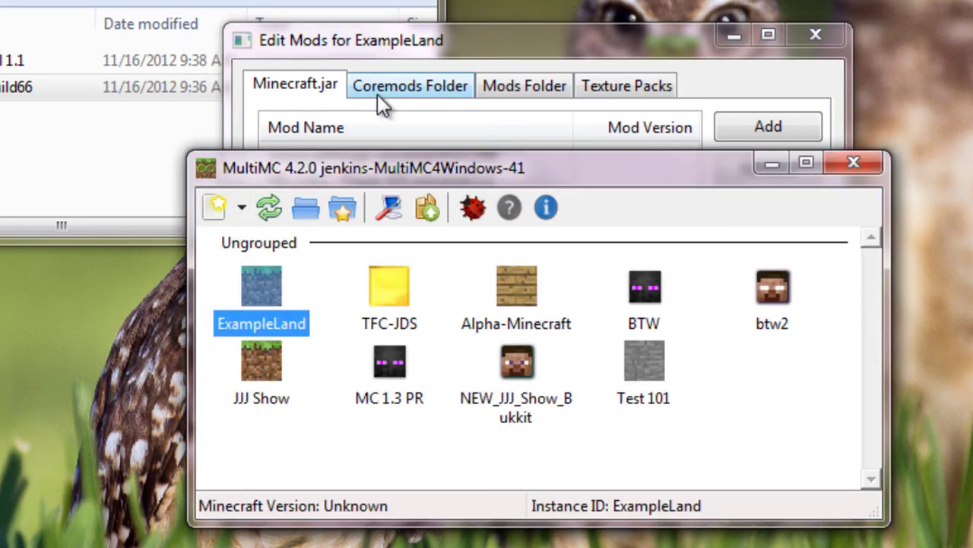